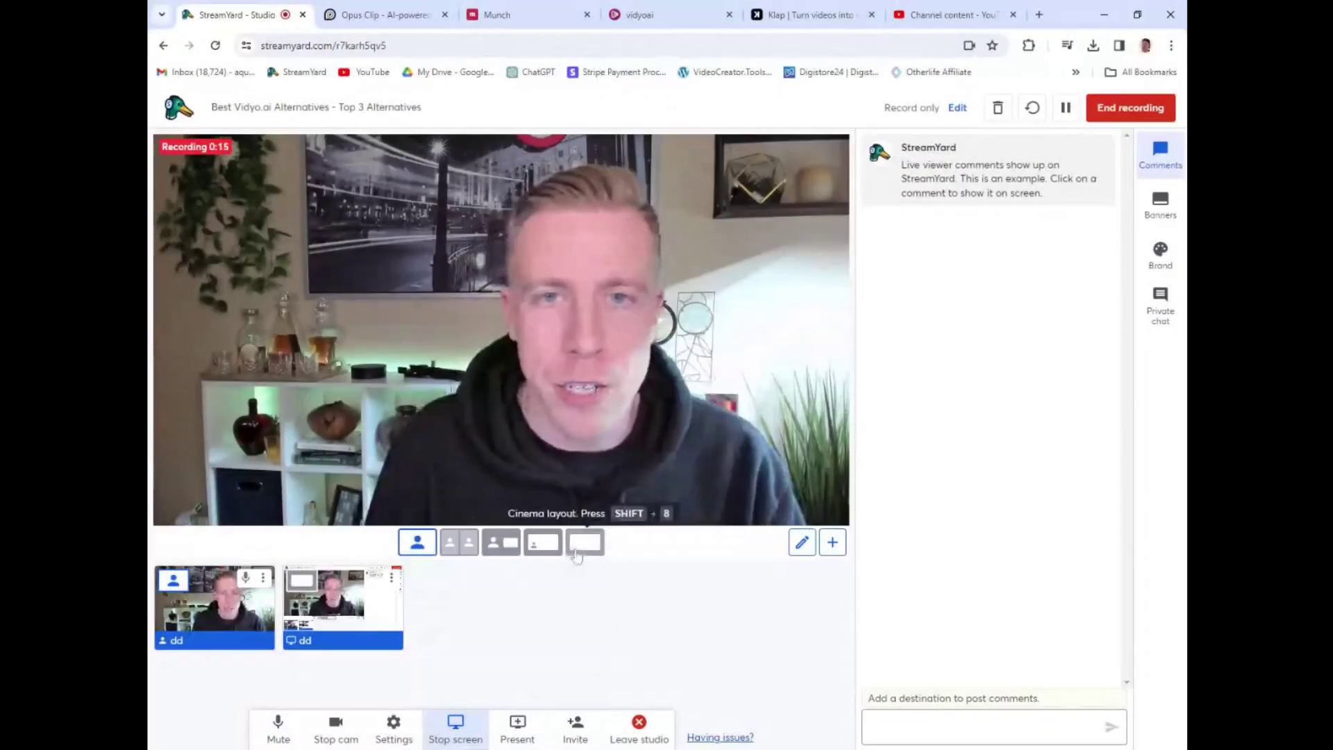
Share the screen on the StreamYard stage and bring up the vidyo.ai home page with its recent projects.
left_click(585, 542)
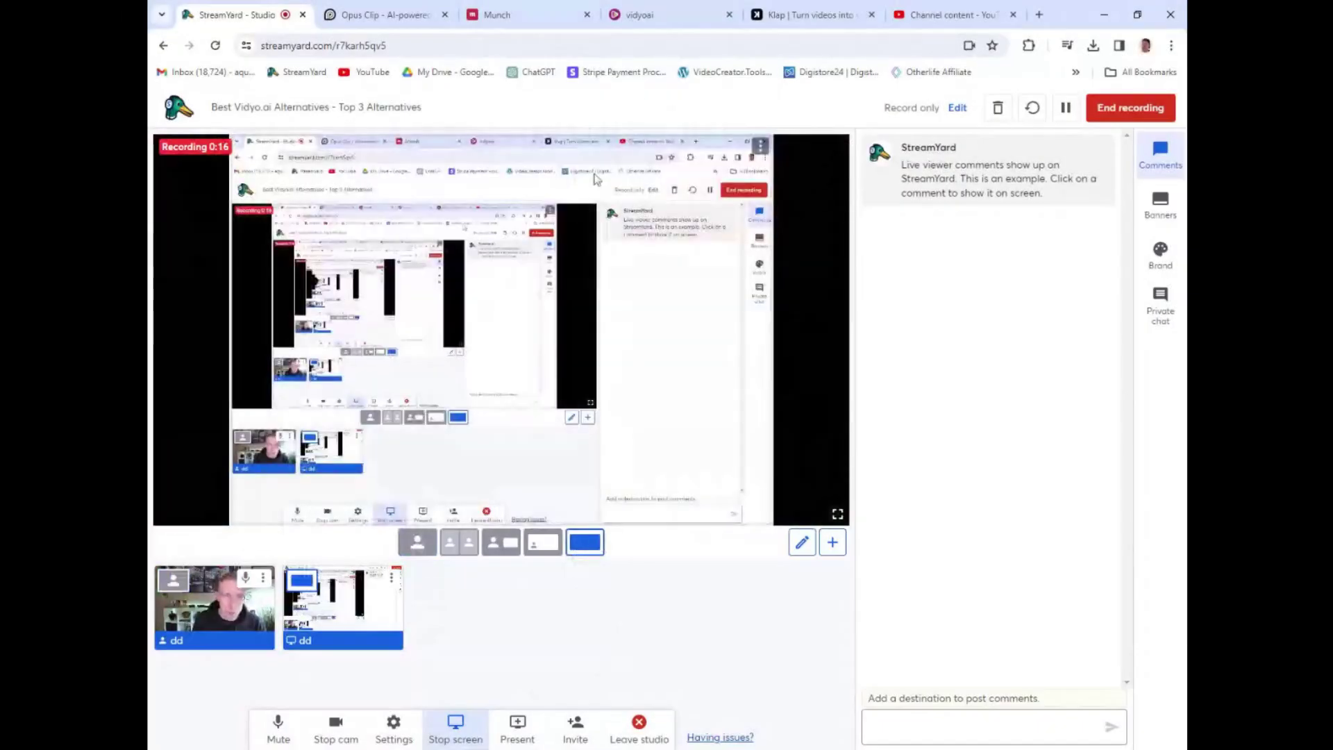
left_click(681, 14)
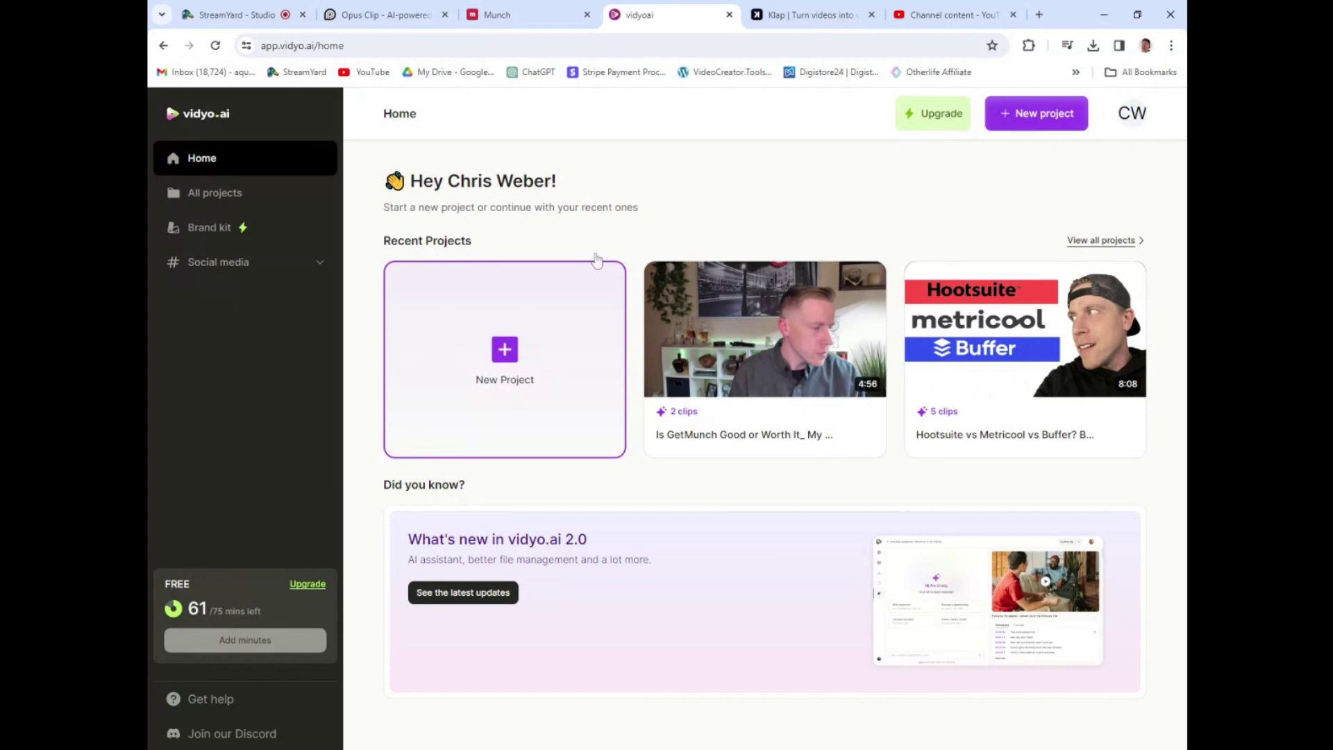
Open the Ghost Commerce Explained video's three shorts from the Klap dashboard.
left_click(814, 20)
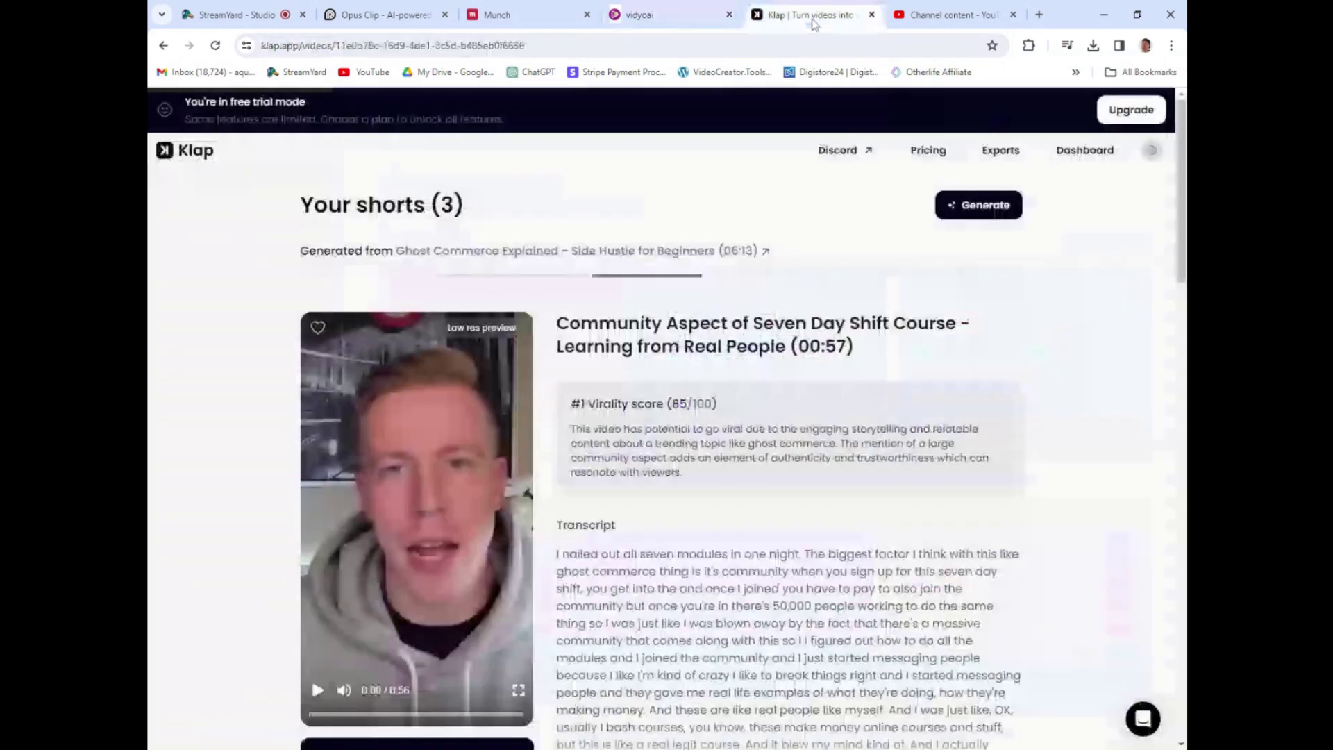
left_click(195, 153)
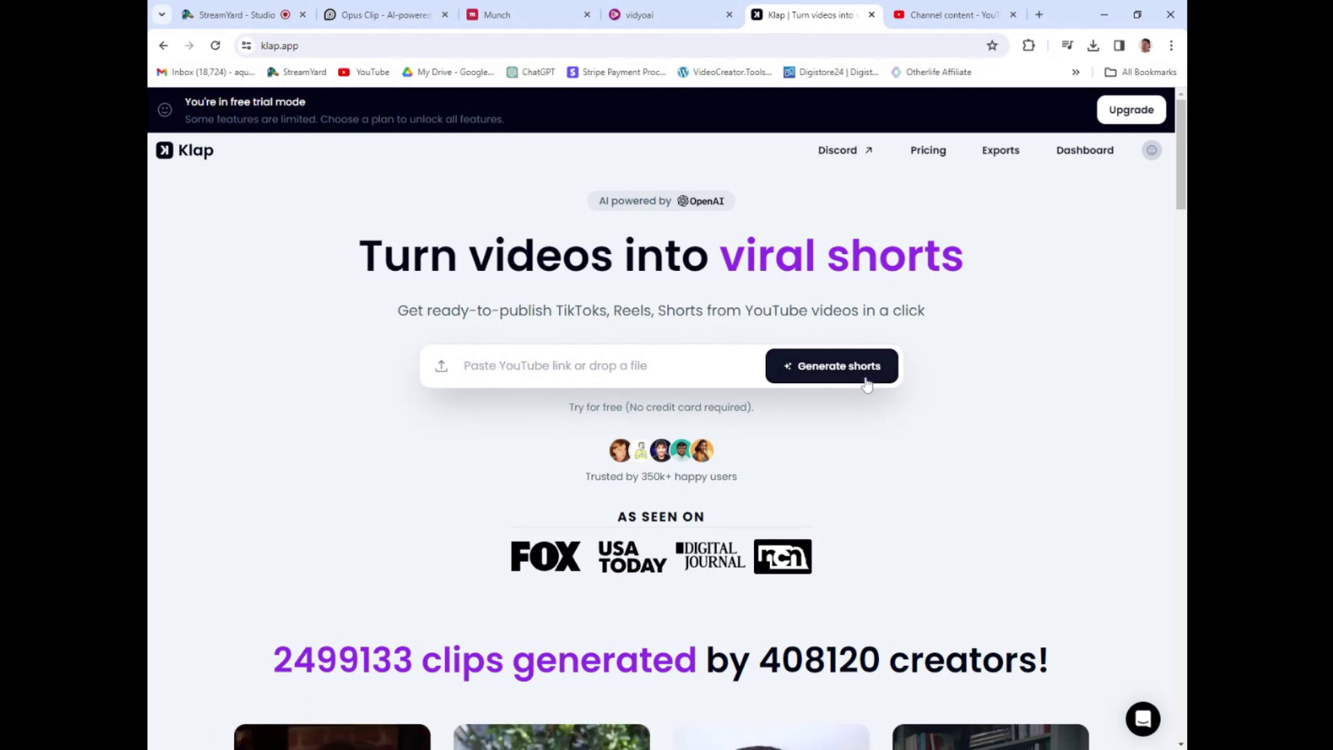
left_click(1082, 152)
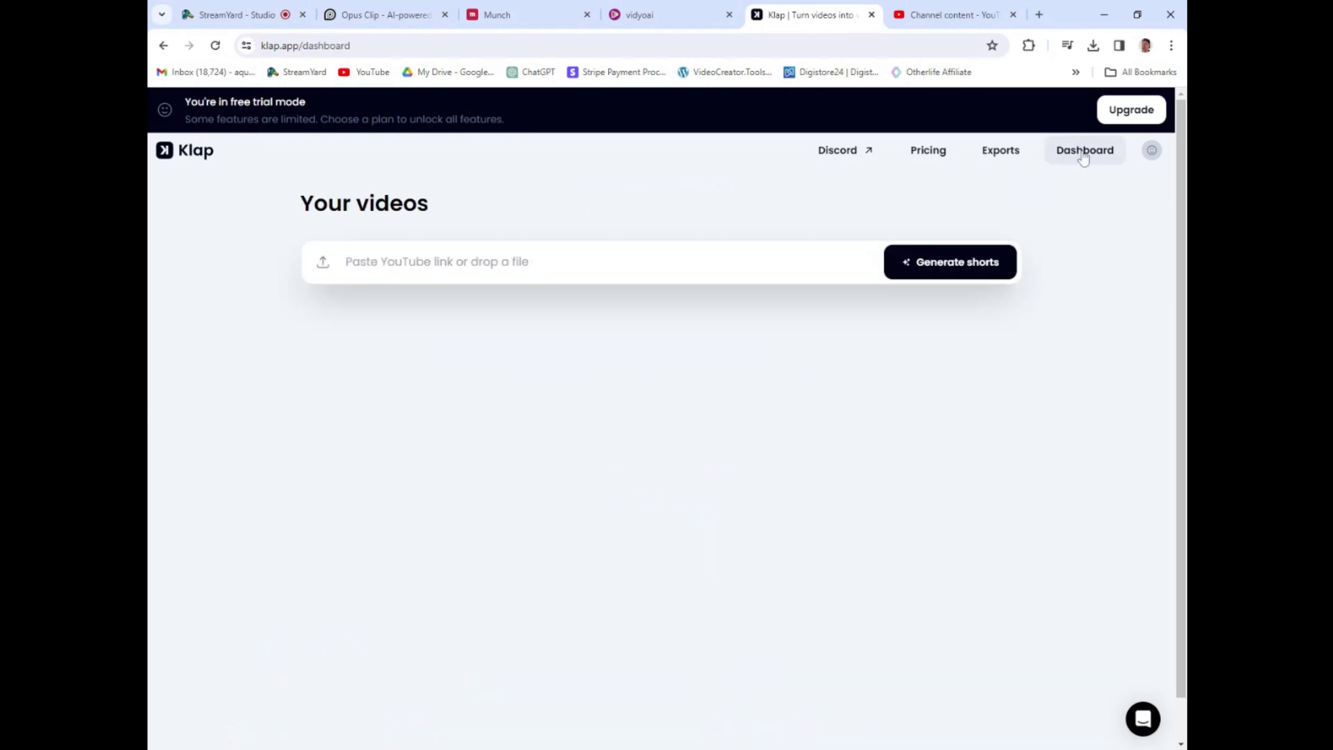
left_click(431, 386)
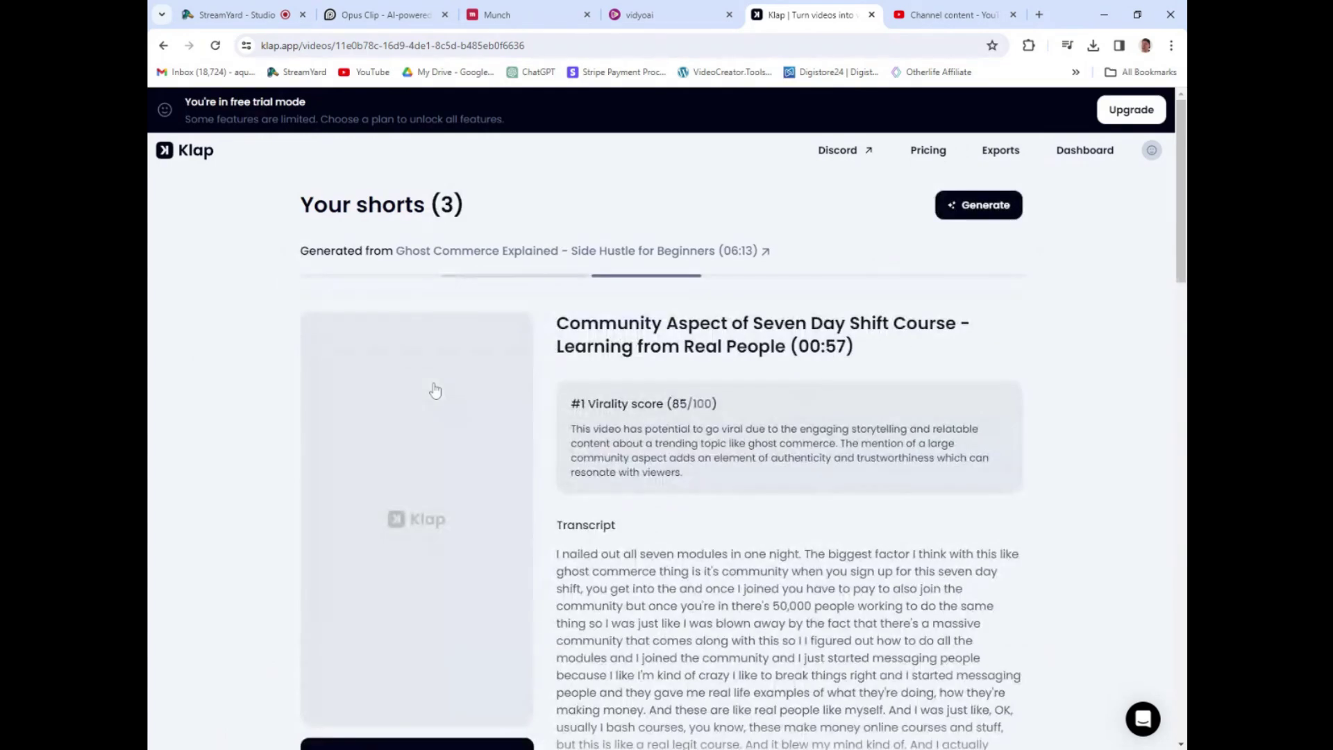
Play the top 85/100 short's captioned preview and pause it at 0:07.
scroll(304, 401, "down", 3)
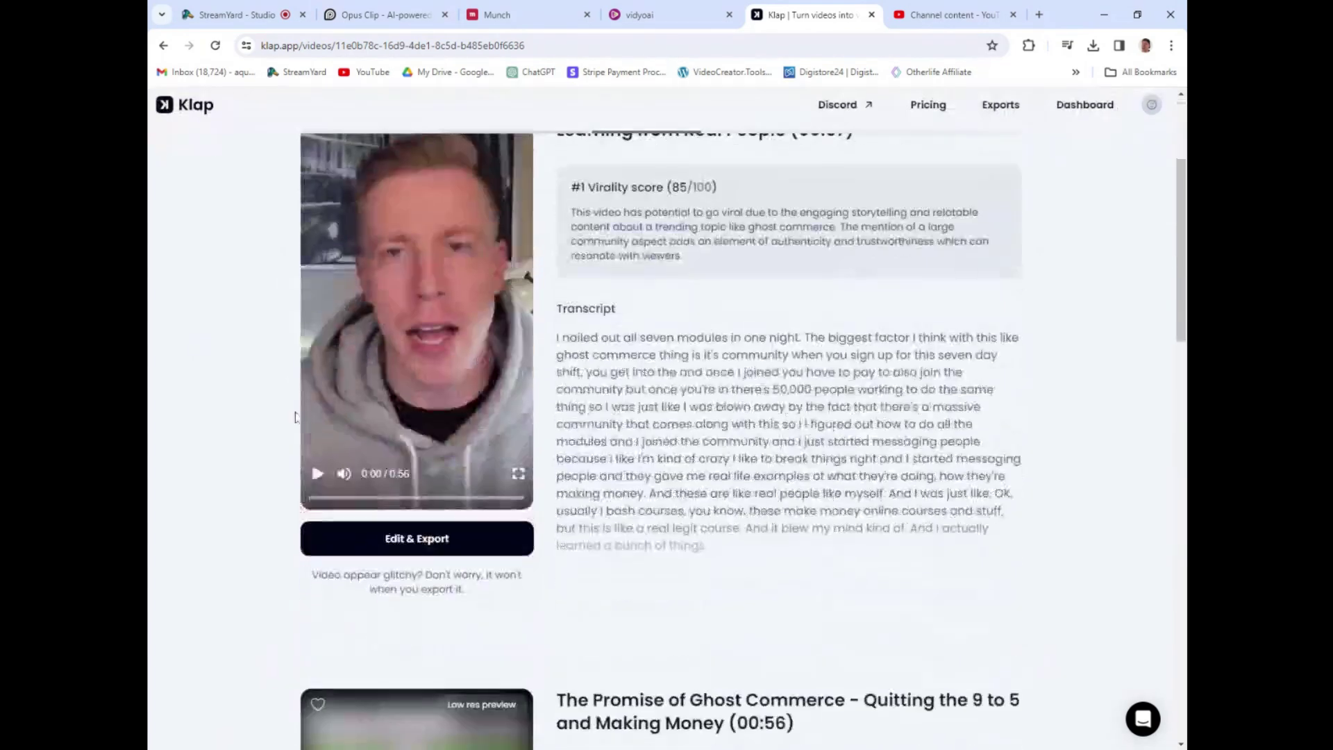
left_click(319, 479)
scroll(258, 459, "up", 2)
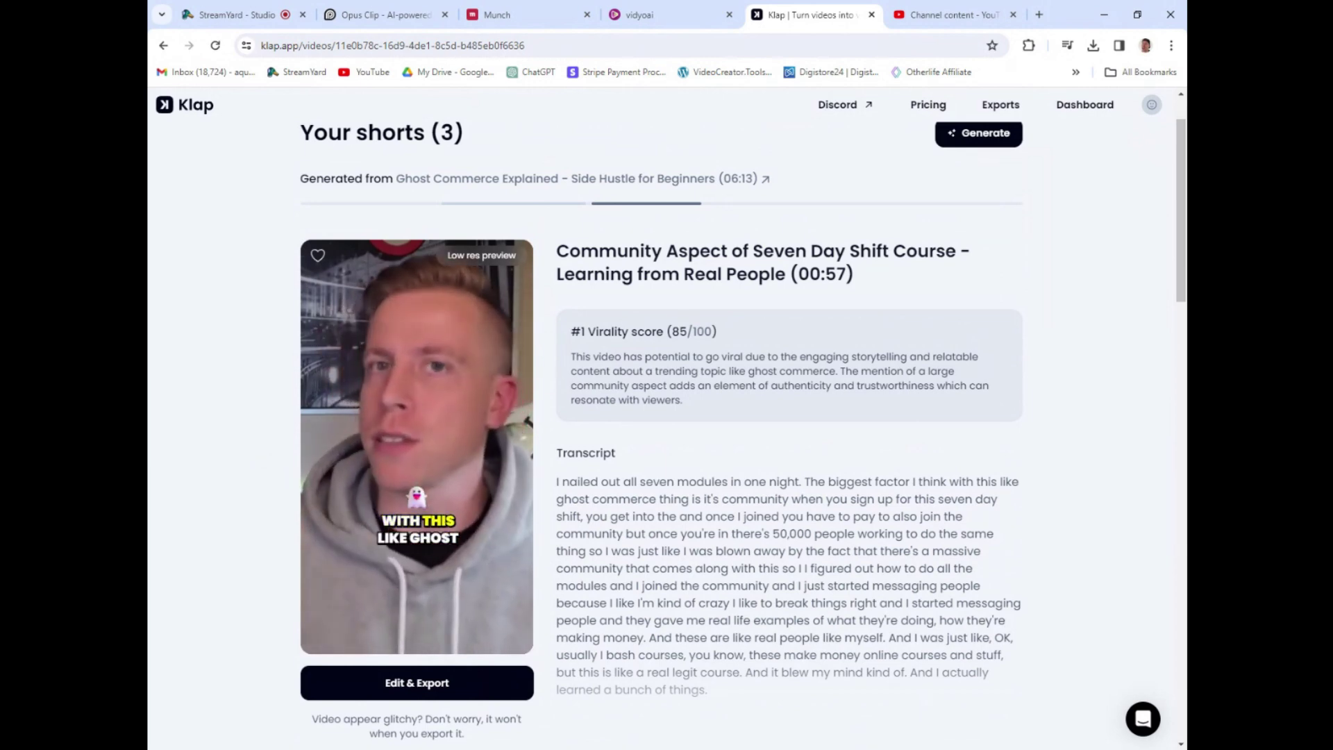
mouse_move(399, 435)
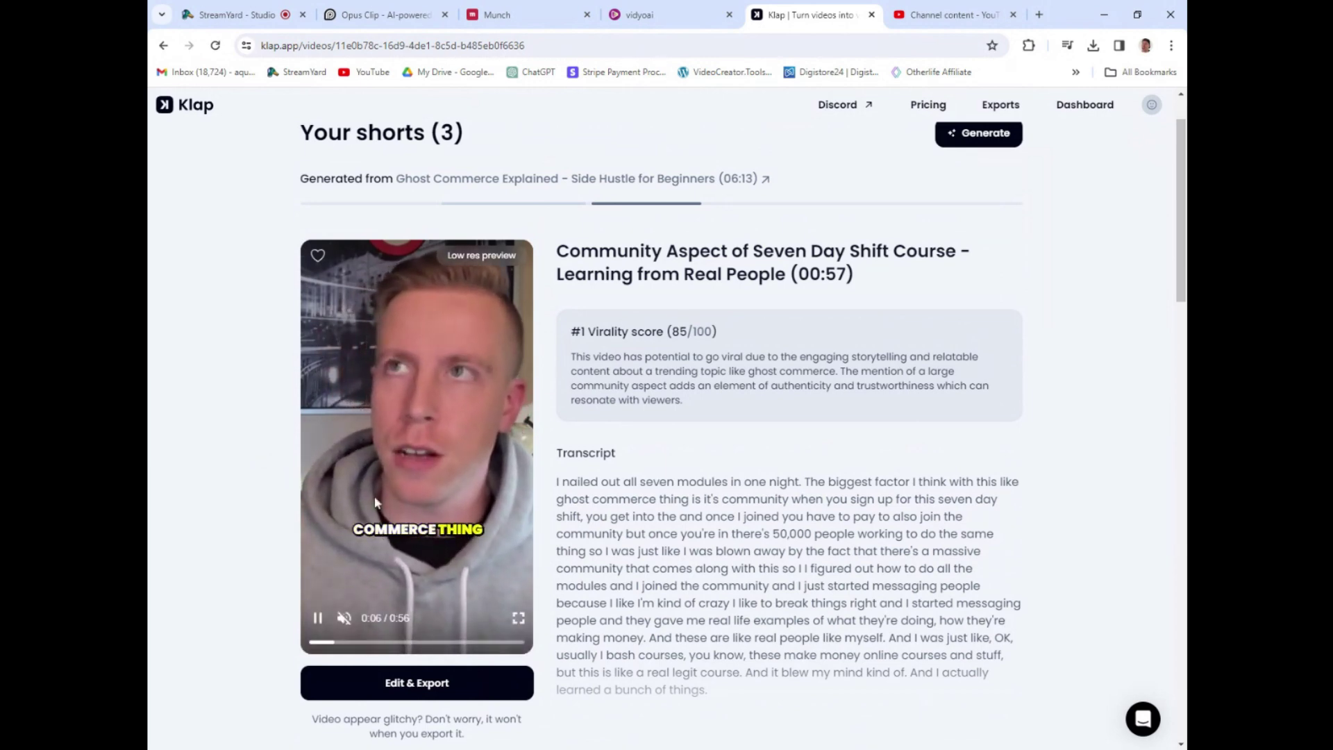
left_click(320, 619)
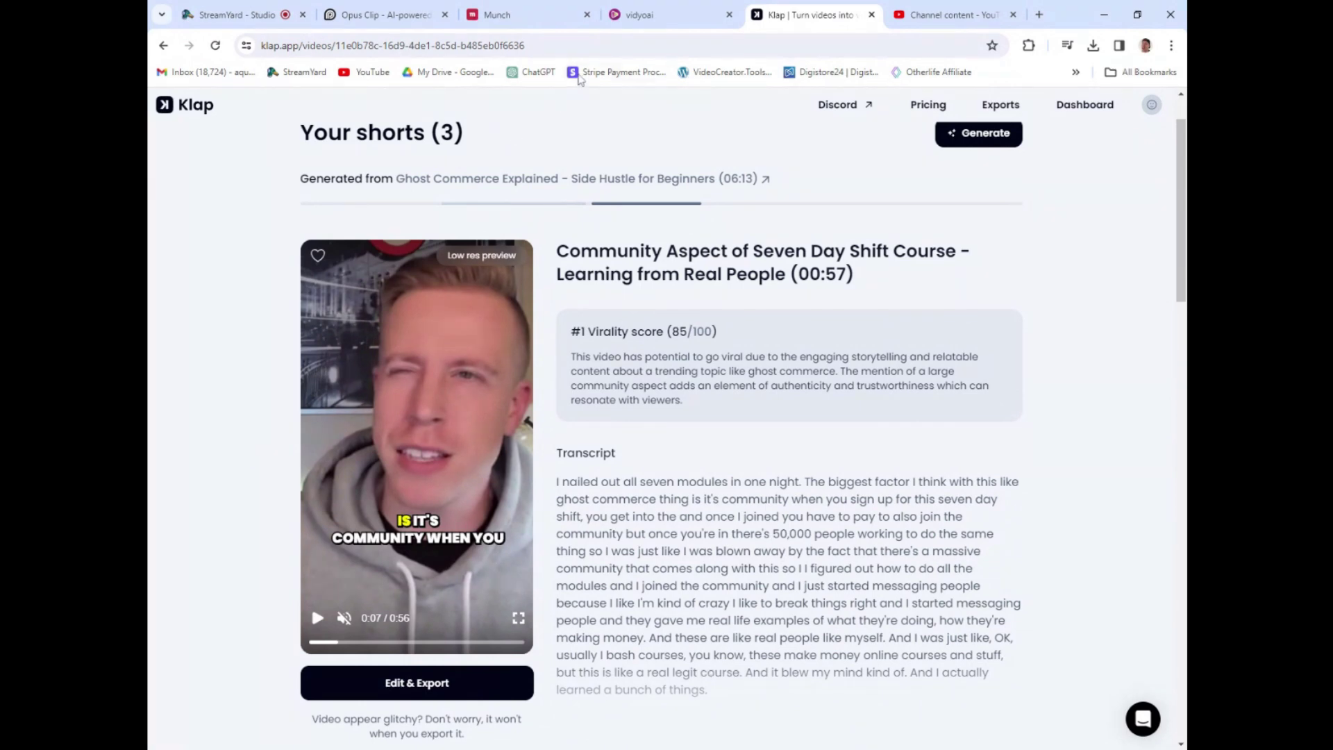
Open the Loomly vs Hootsuite vs Metricool project from Munch's My Projects and scroll to its clips.
left_click(526, 20)
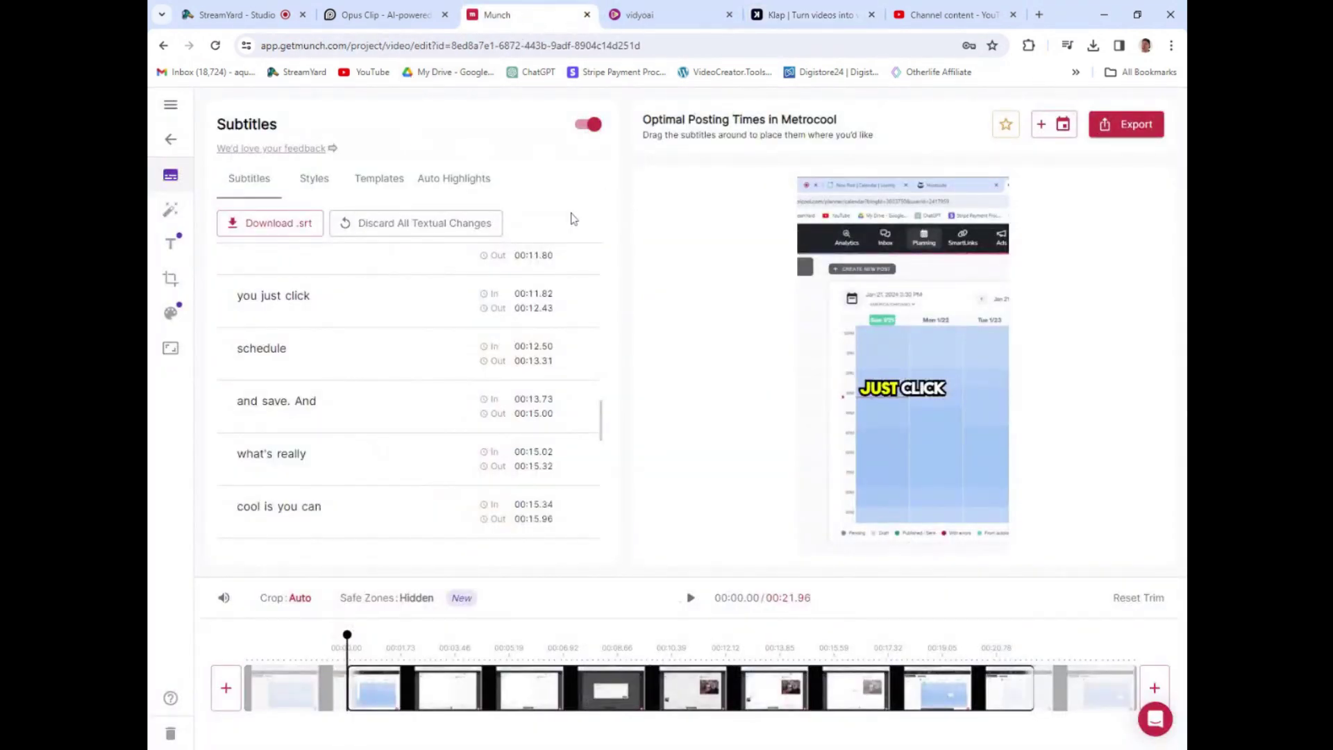
left_click(172, 109)
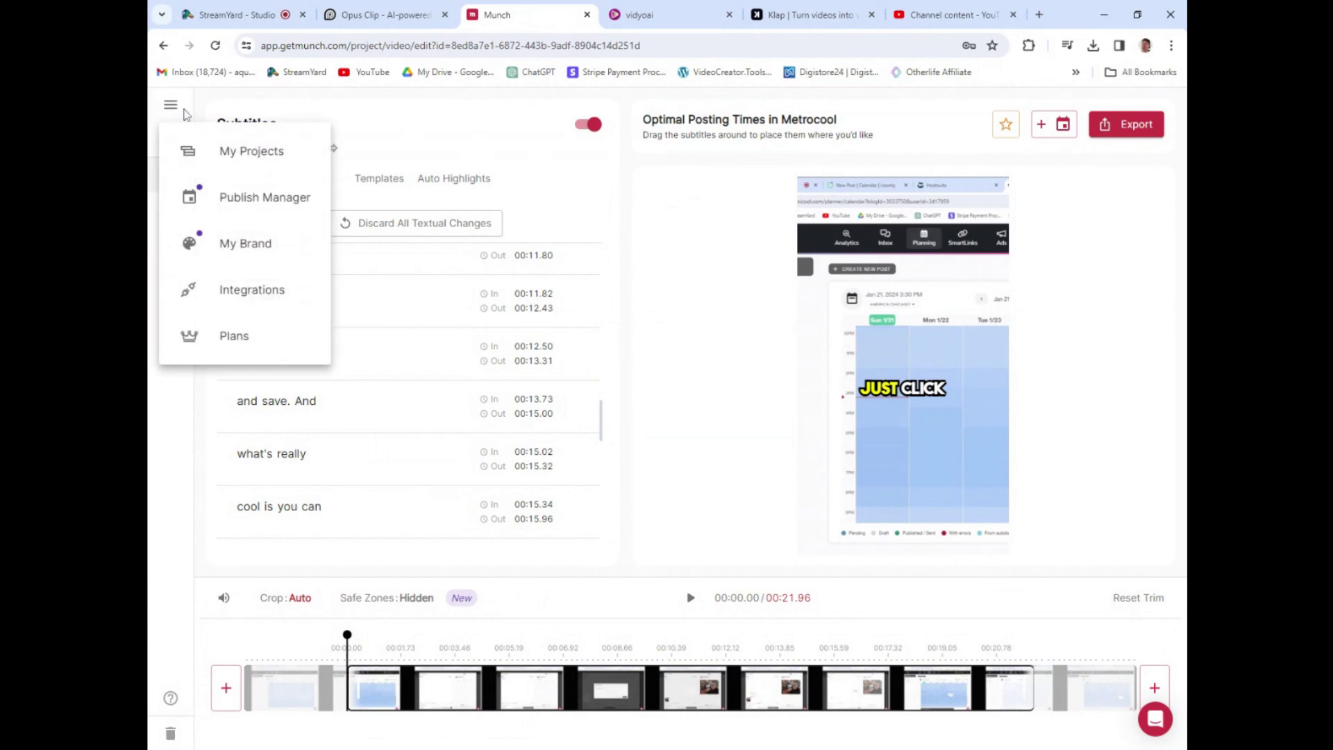
left_click(236, 151)
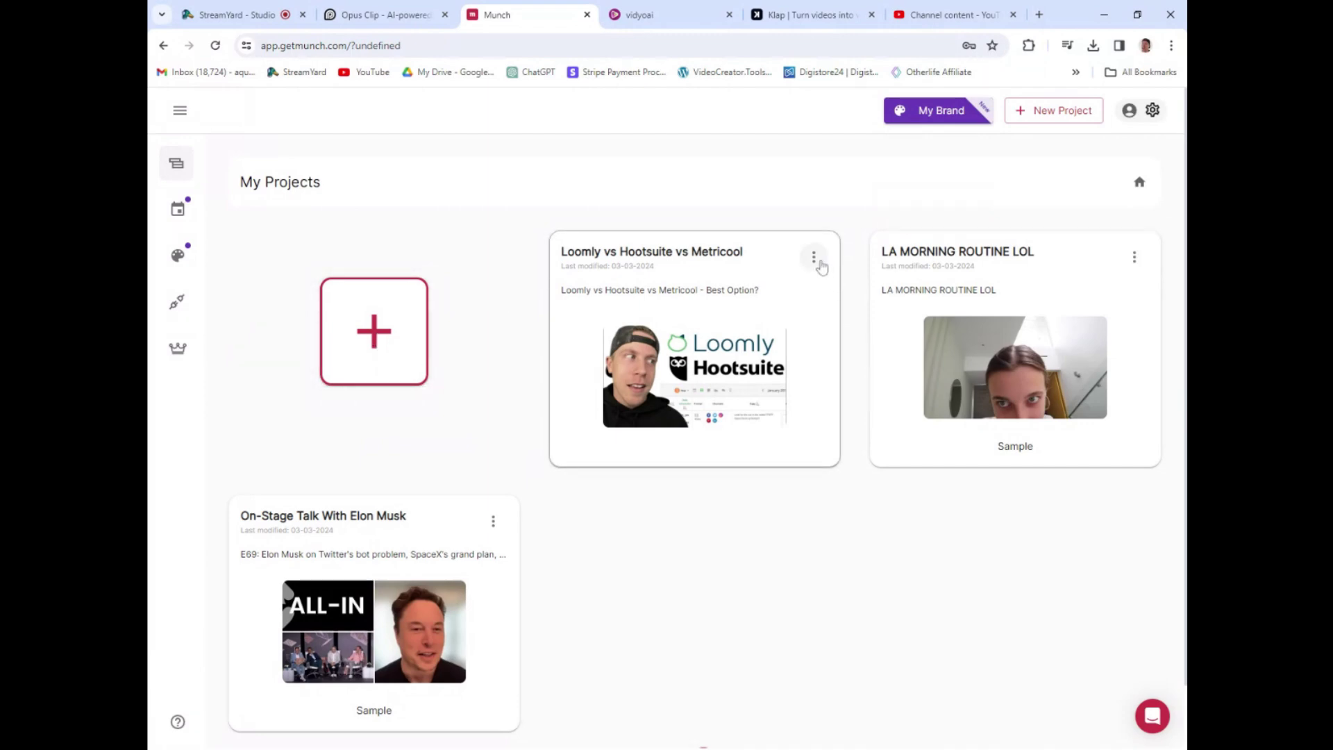
left_click(600, 343)
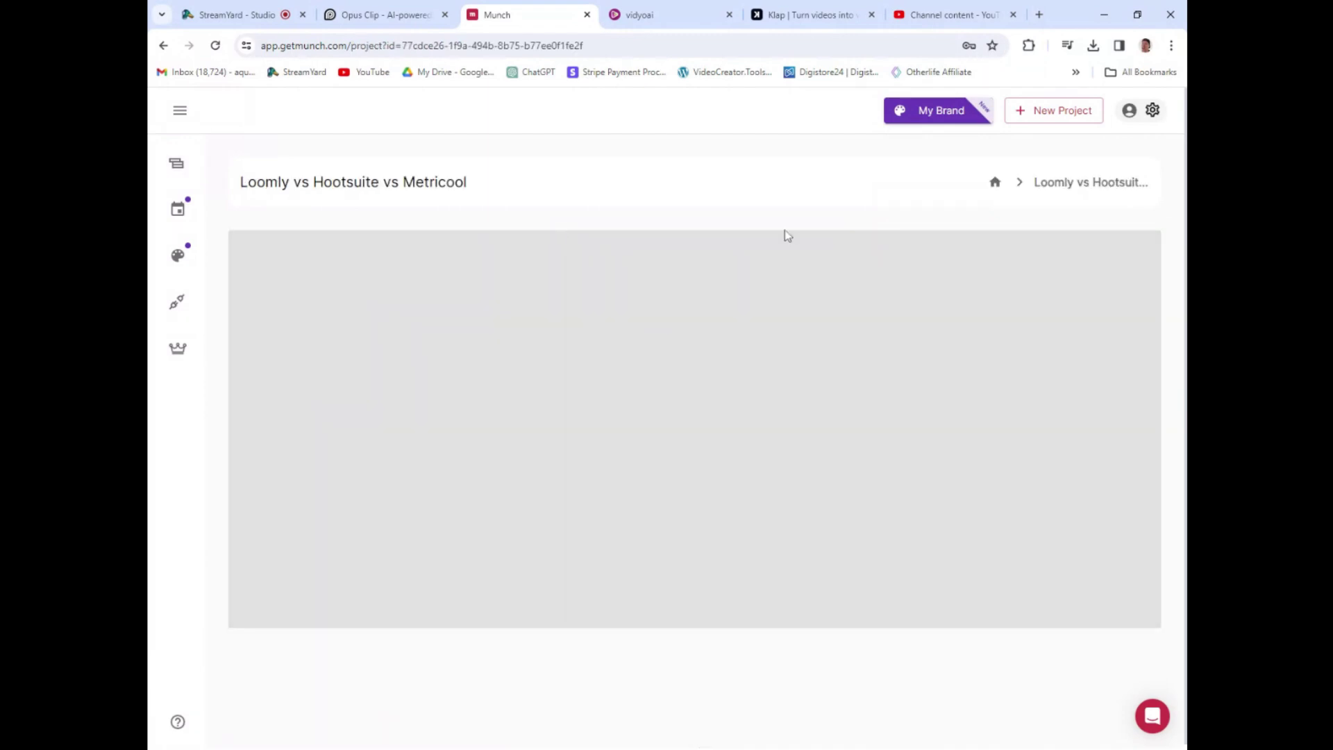
scroll(538, 284, "down", 6)
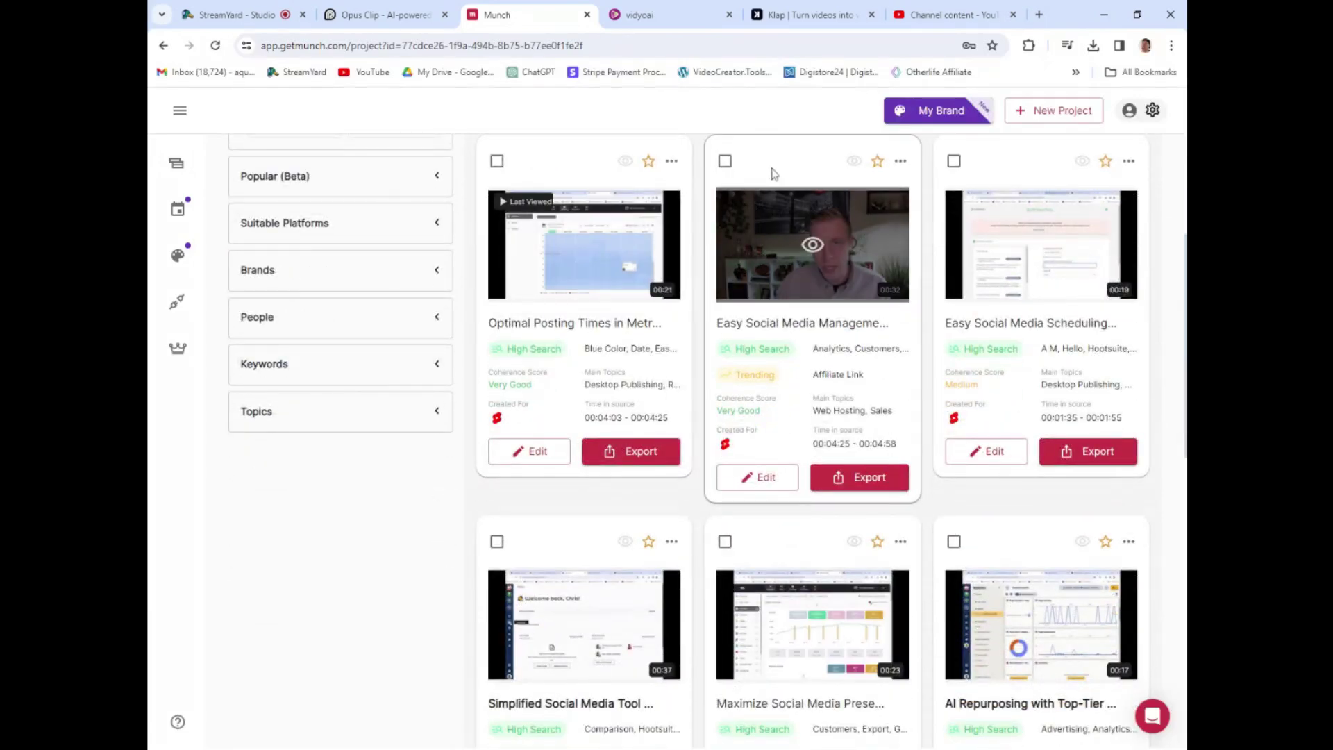
left_click(816, 250)
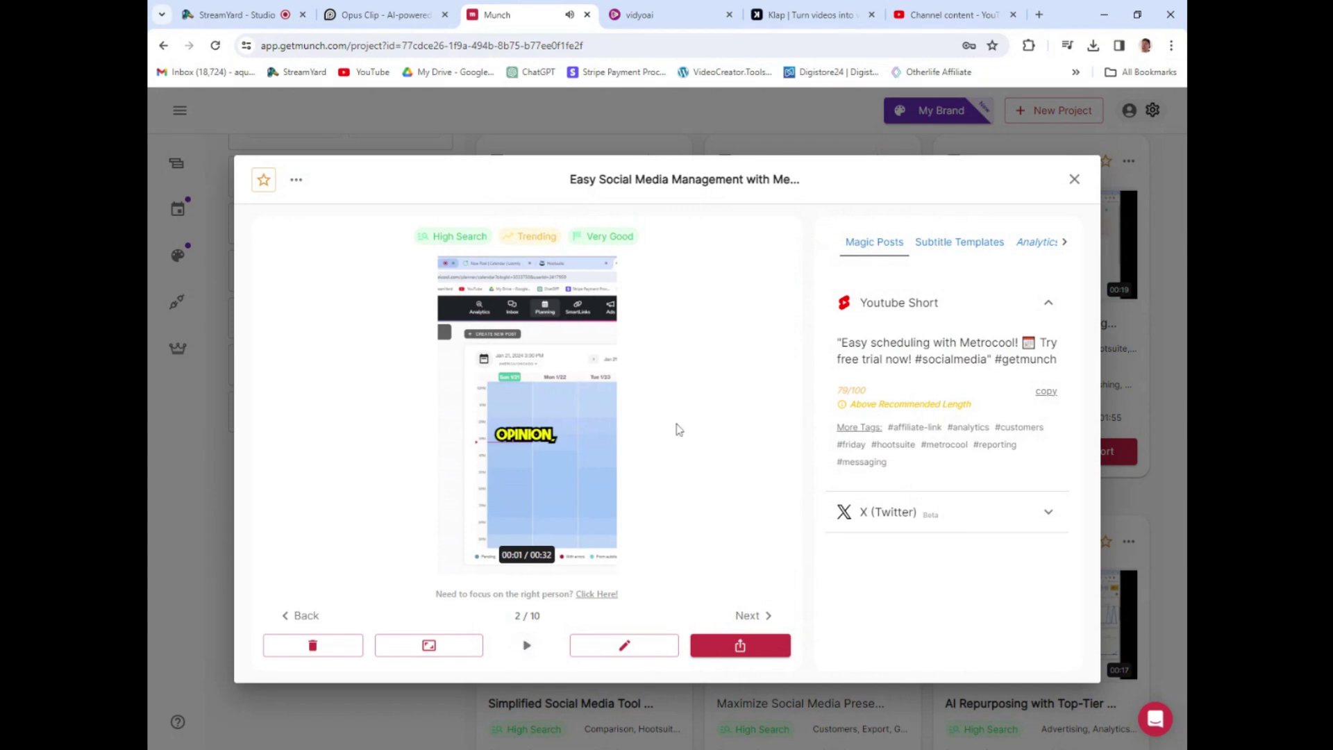
left_click(528, 646)
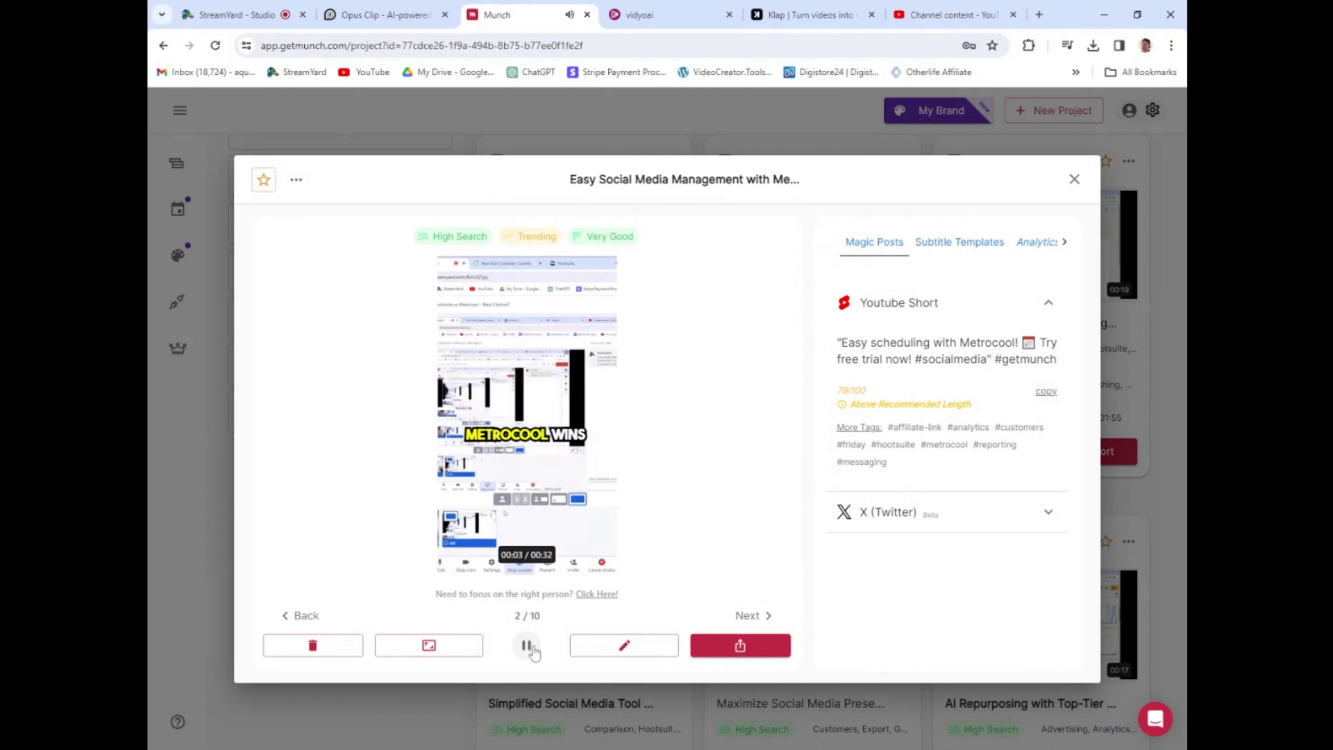
left_click(528, 646)
left_click(529, 646)
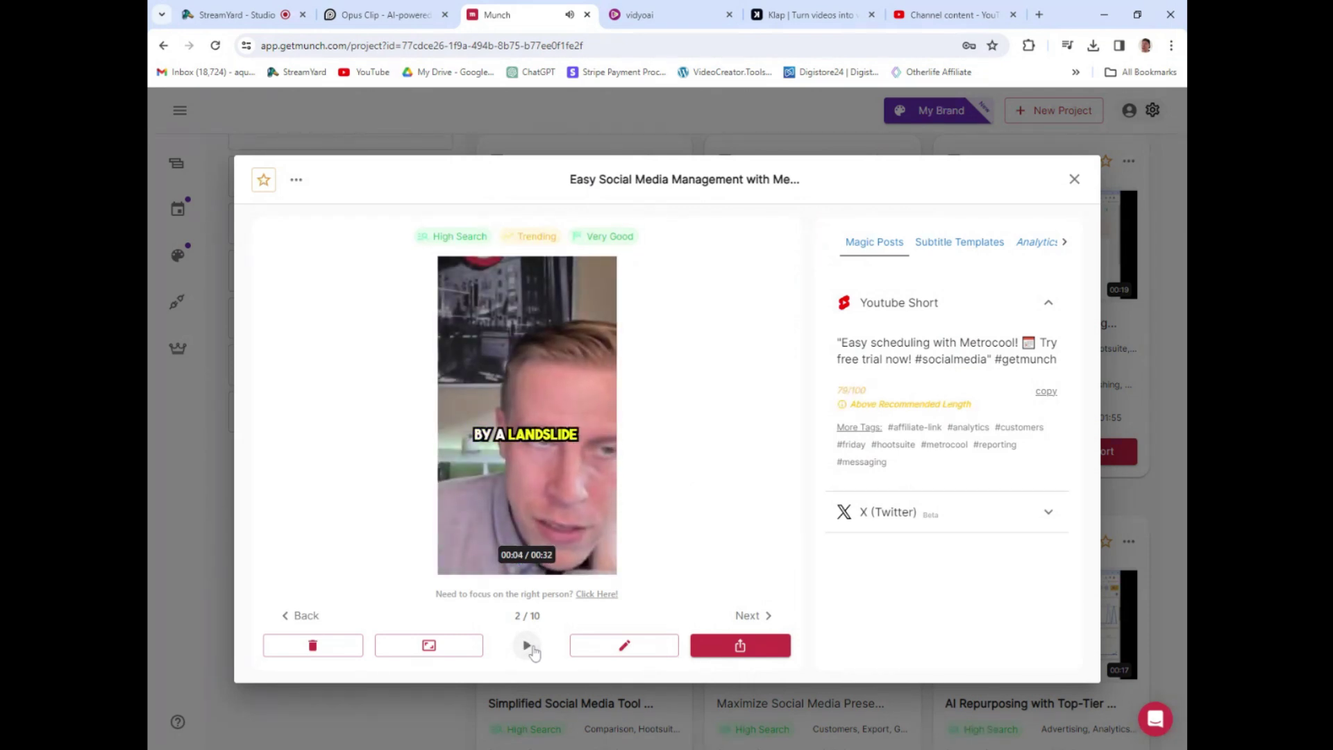
left_click(530, 646)
left_click(1074, 180)
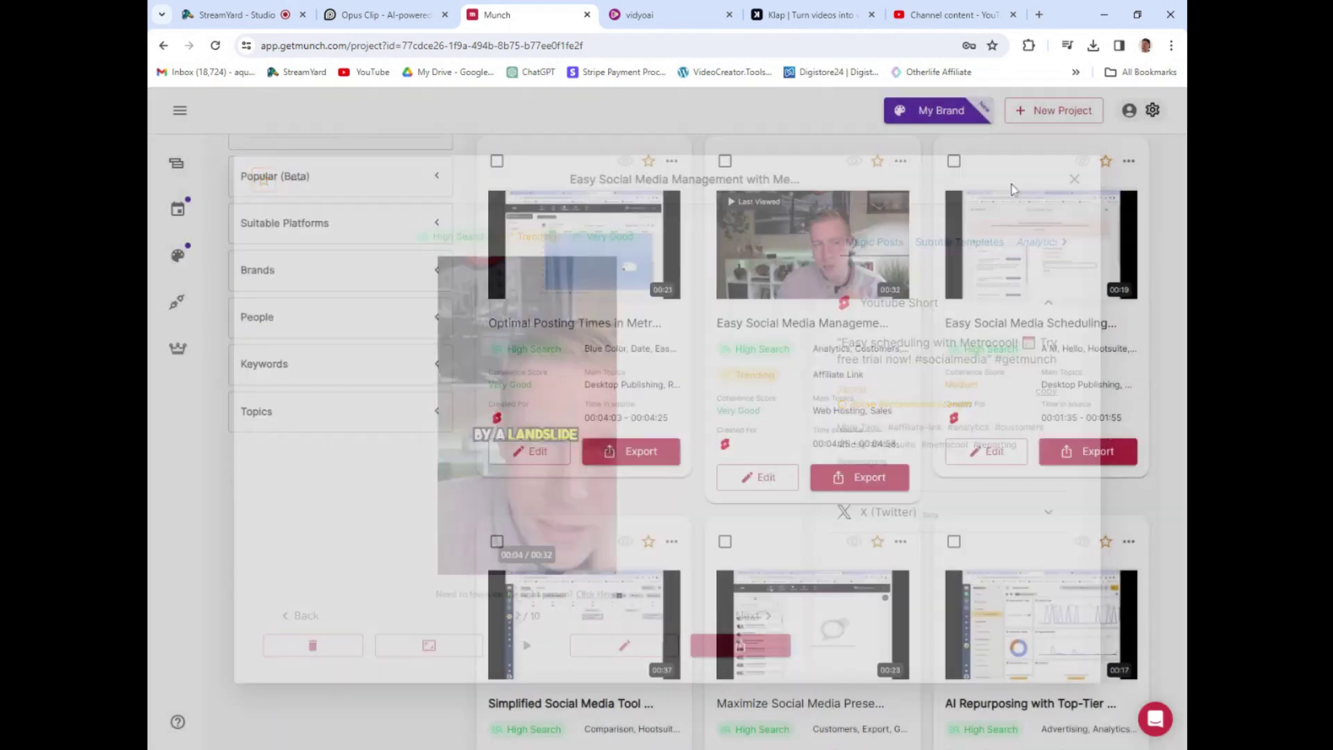
scroll(566, 347, "down", 4)
scroll(653, 328, "down", 7)
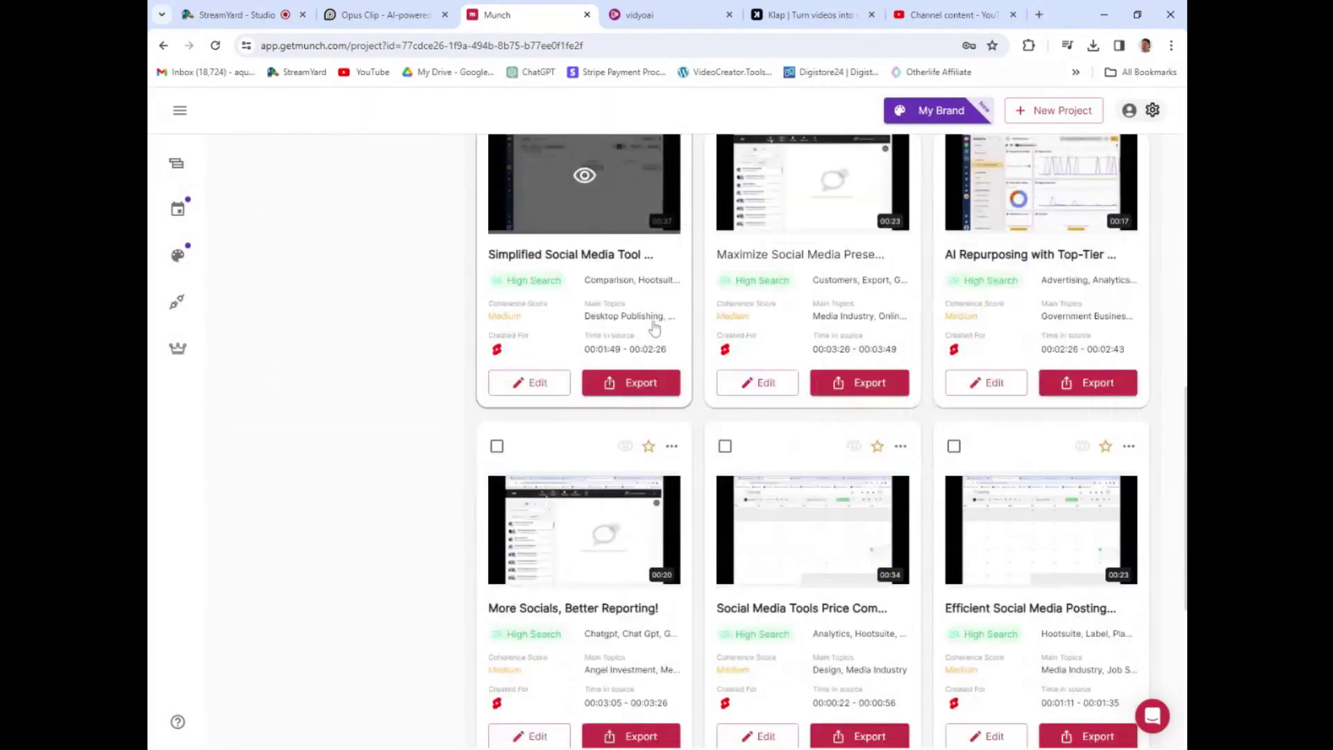
scroll(653, 328, "up", 10)
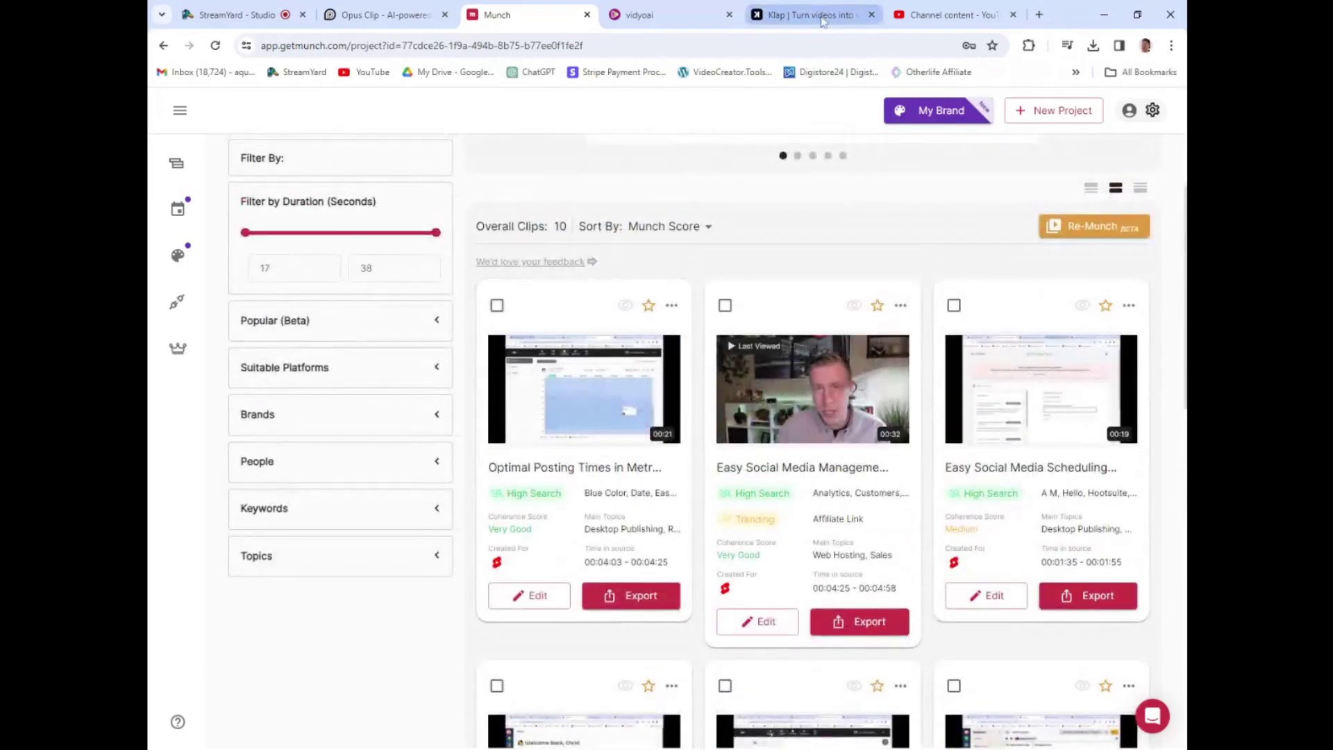
Return to Klap's Your shorts page, scrolled to the 85/100 community clip on top.
left_click(671, 13)
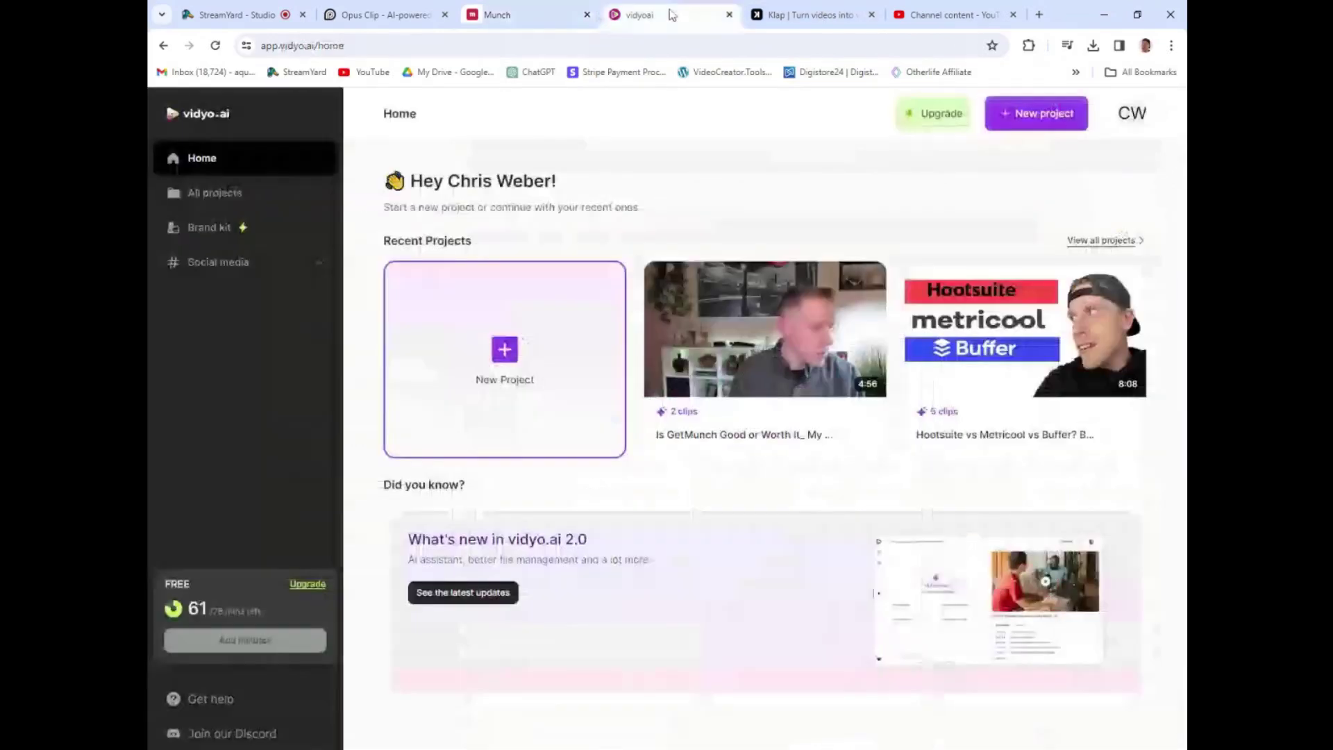
left_click(830, 20)
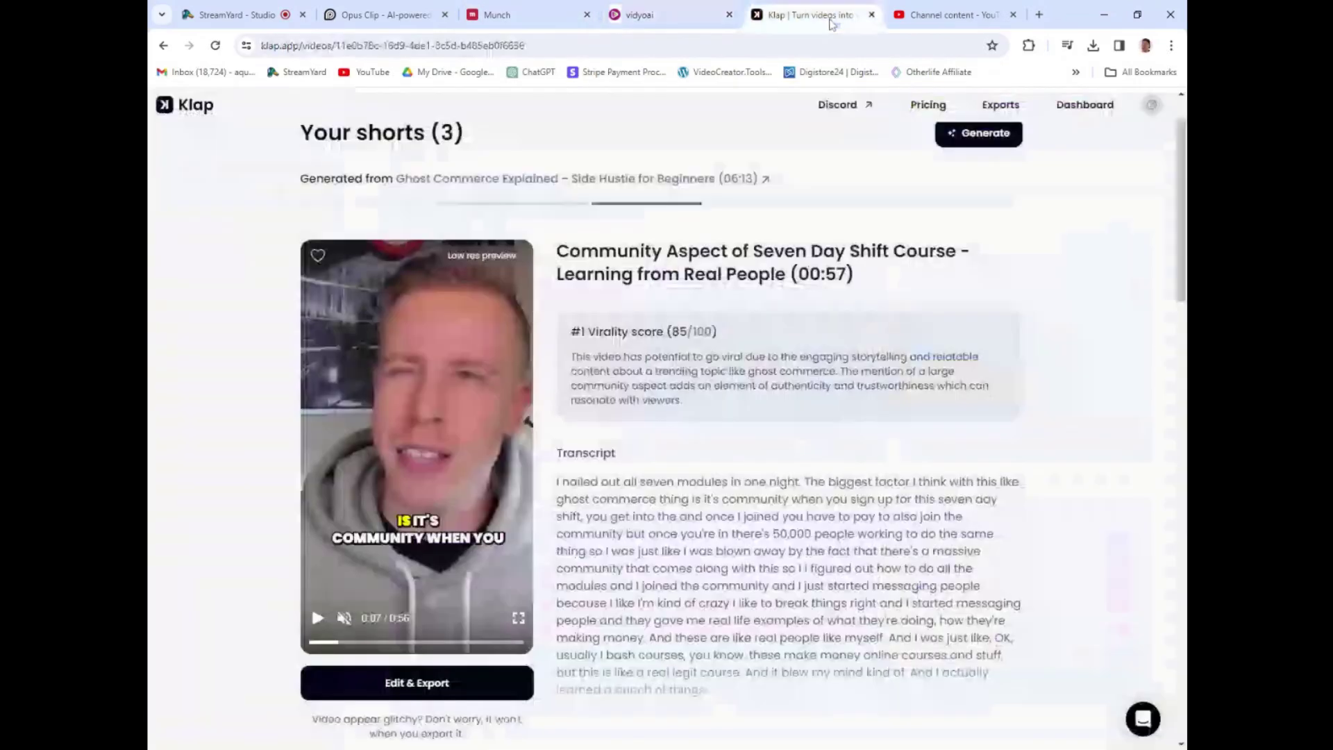
scroll(667, 417, "up", 1)
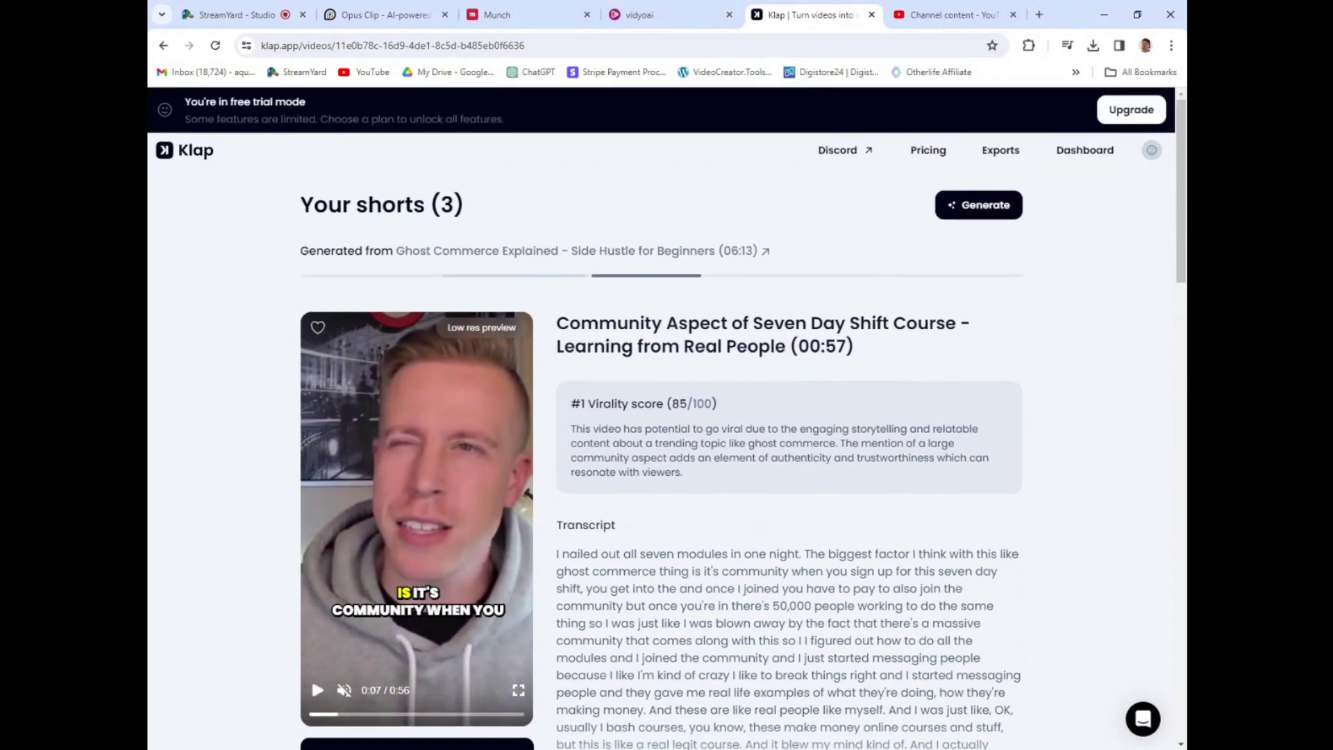
Open the Ghost Commerce Explained project's clips from the OpusClip dashboard.
left_click(407, 15)
scroll(243, 279, "up", 15)
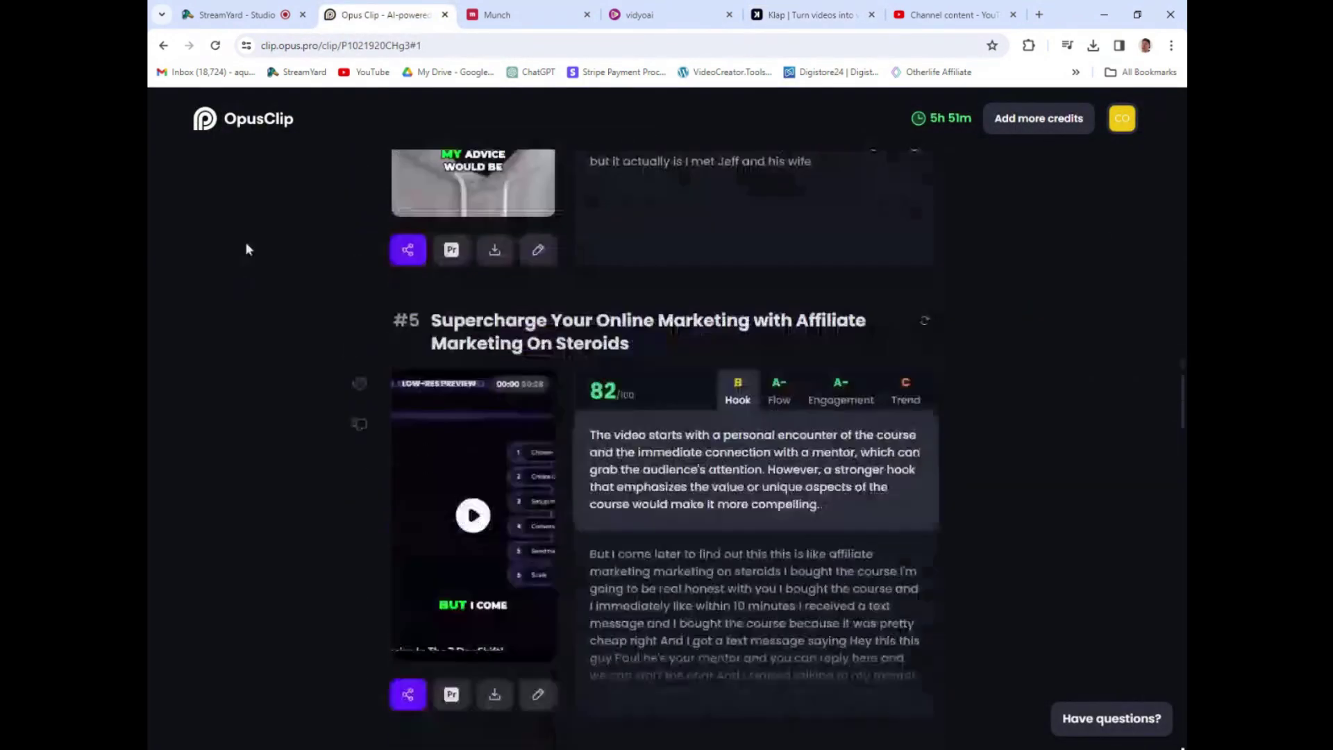
scroll(253, 242, "up", 10)
left_click(264, 119)
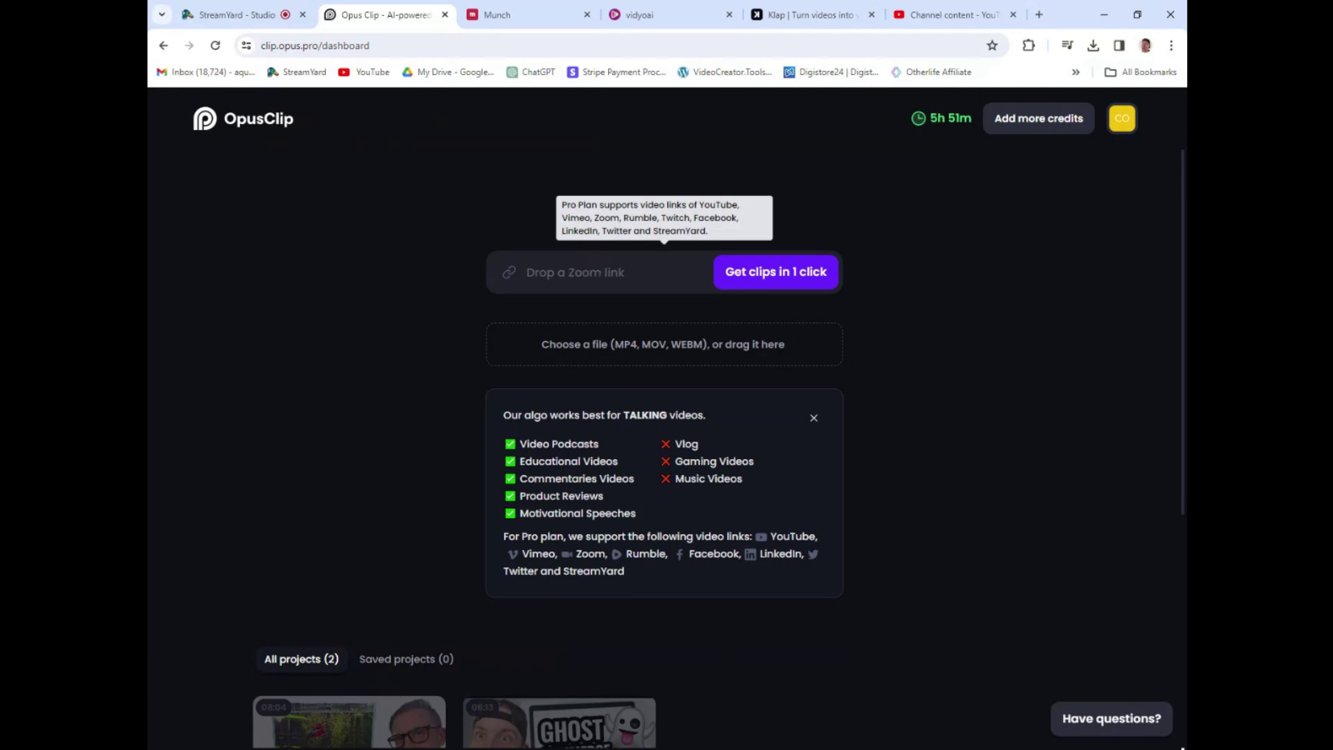
scroll(399, 298, "down", 3)
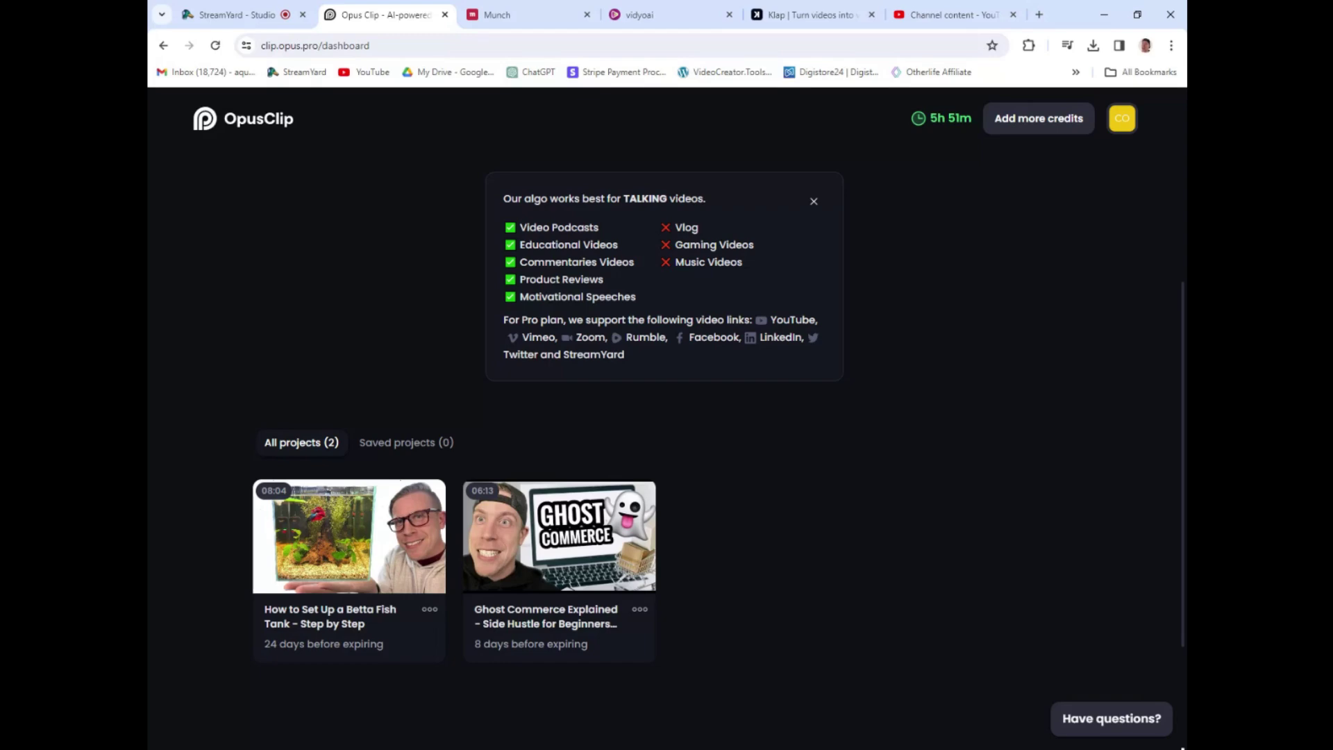
scroll(416, 291, "down", 2)
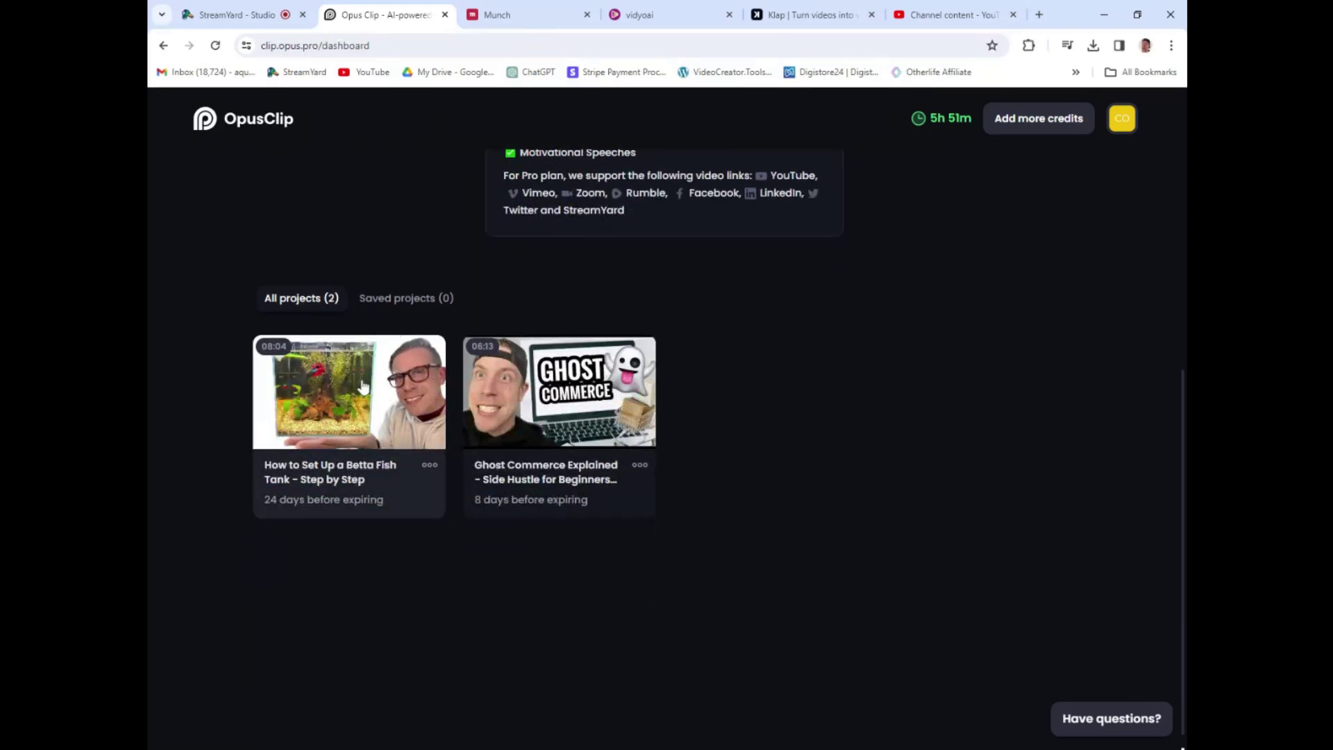
left_click(542, 386)
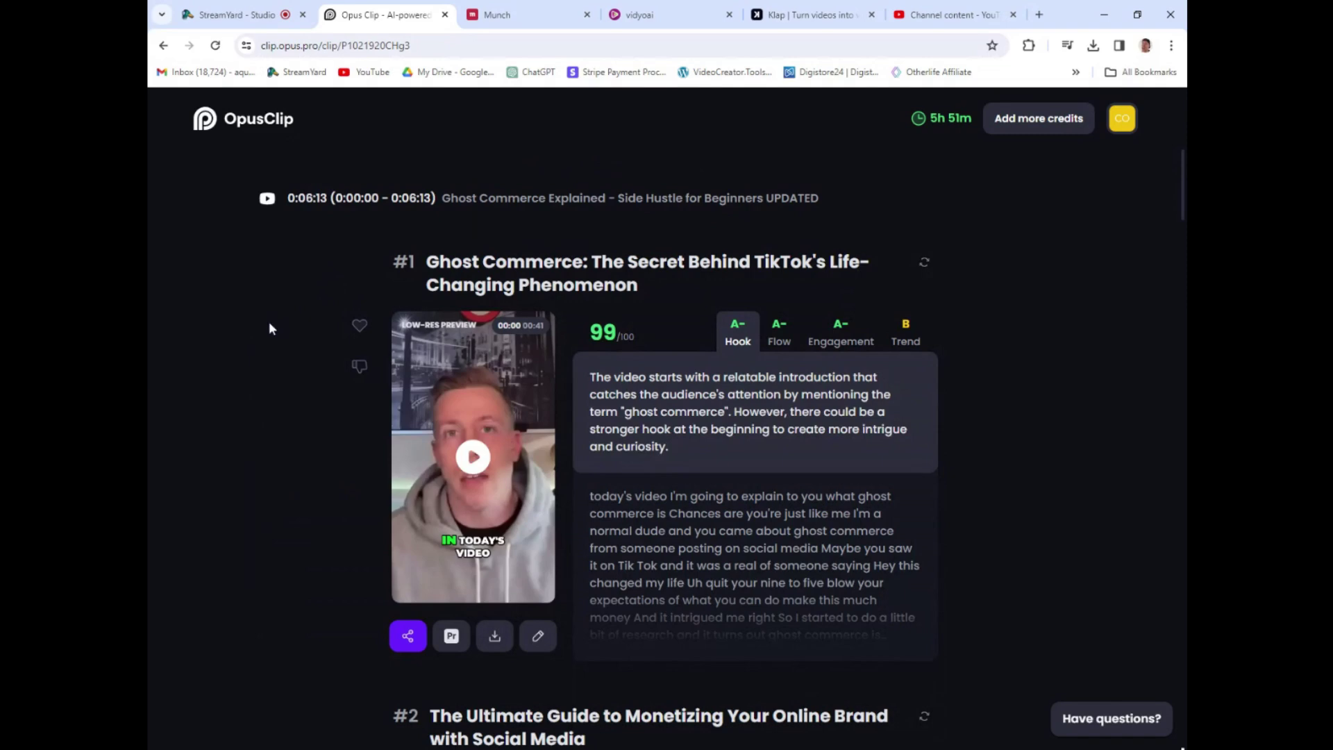
Pause the 99/100 clip #1 preview and browse the ranked clips' analyses.
scroll(271, 326, "down", 2)
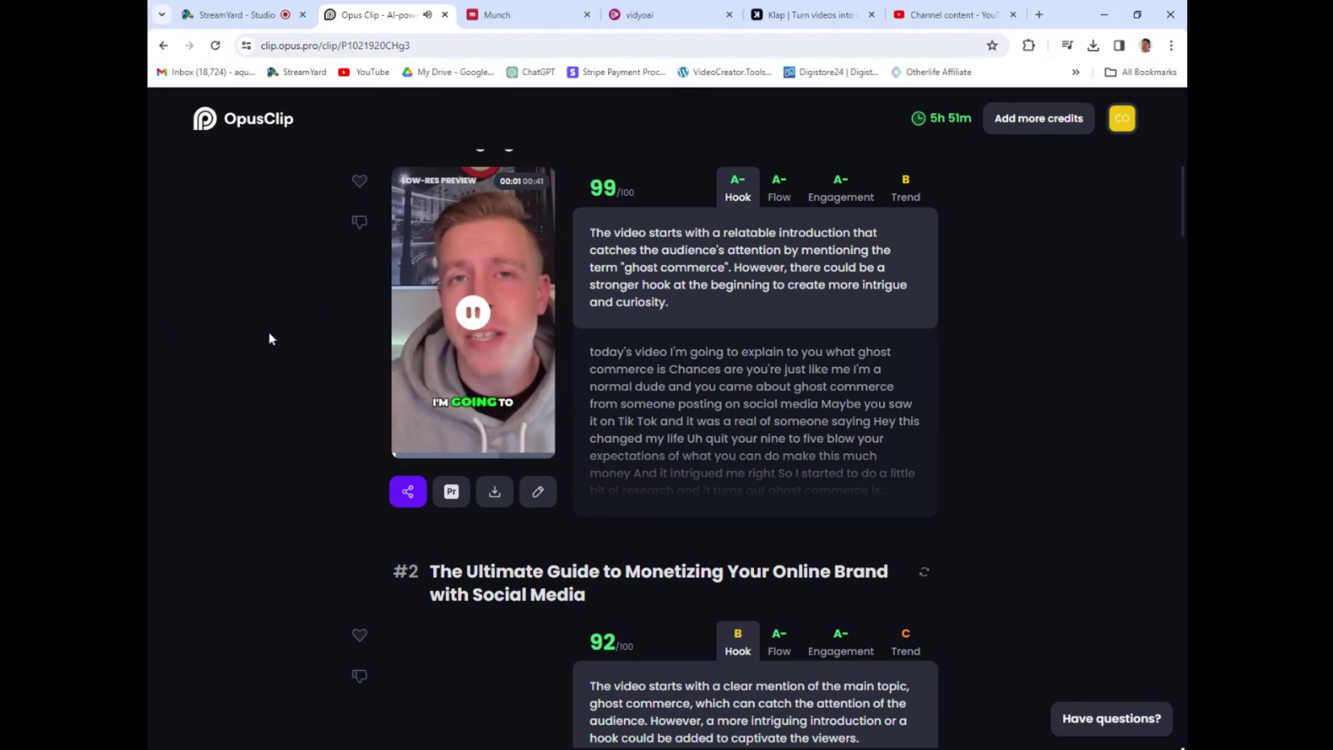
key("space")
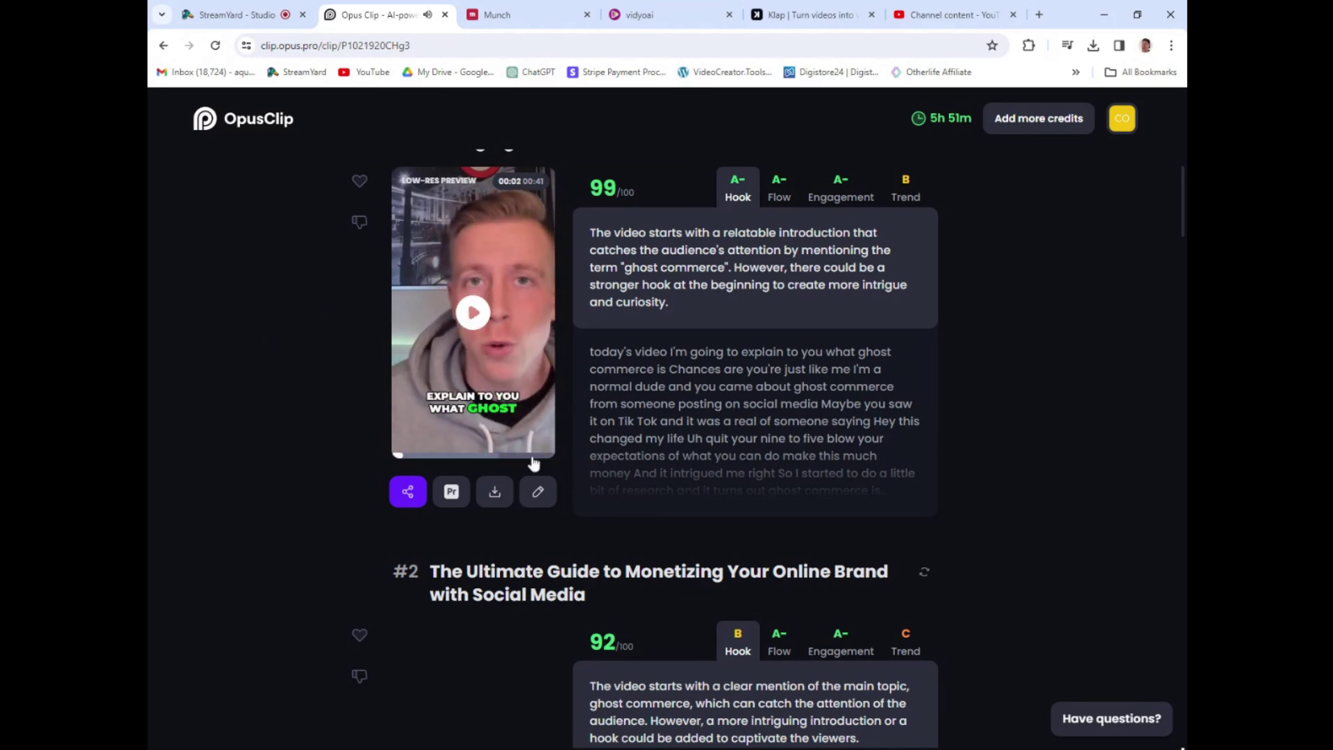
scroll(344, 505, "down", 4)
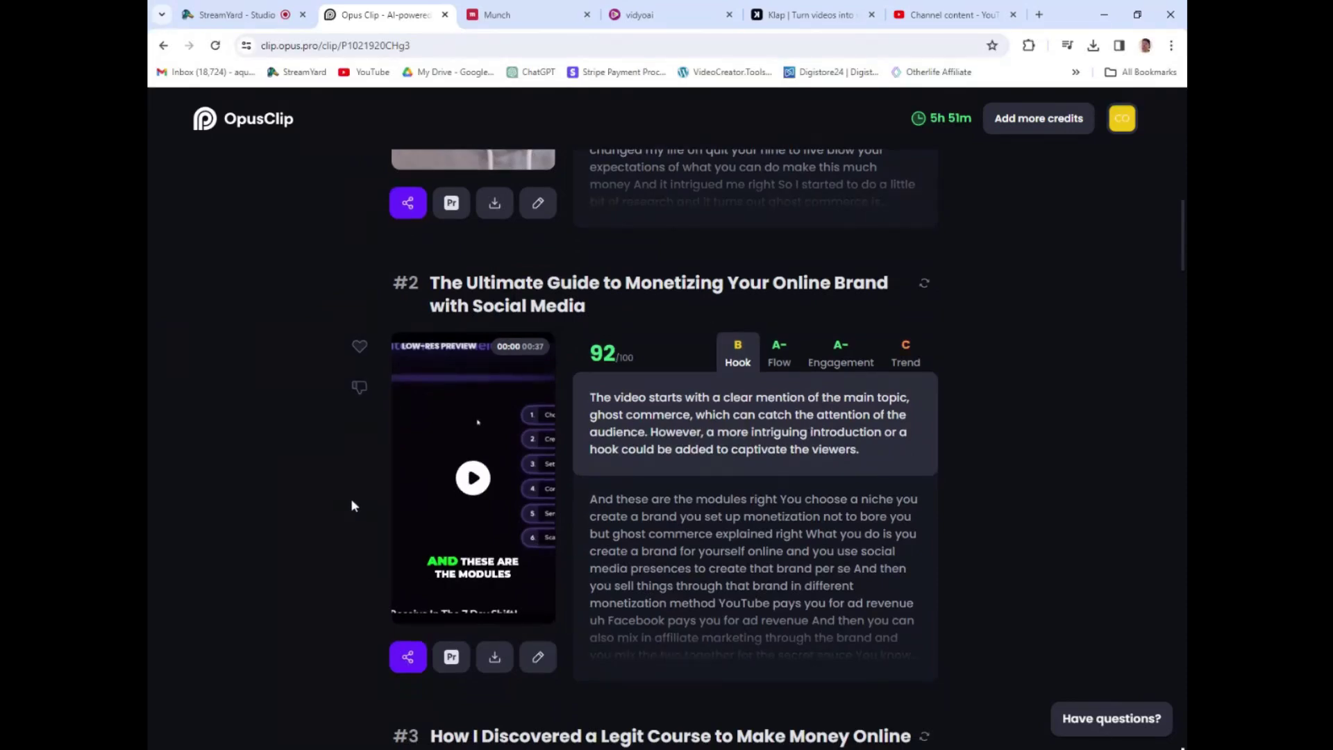
scroll(352, 498, "down", 6)
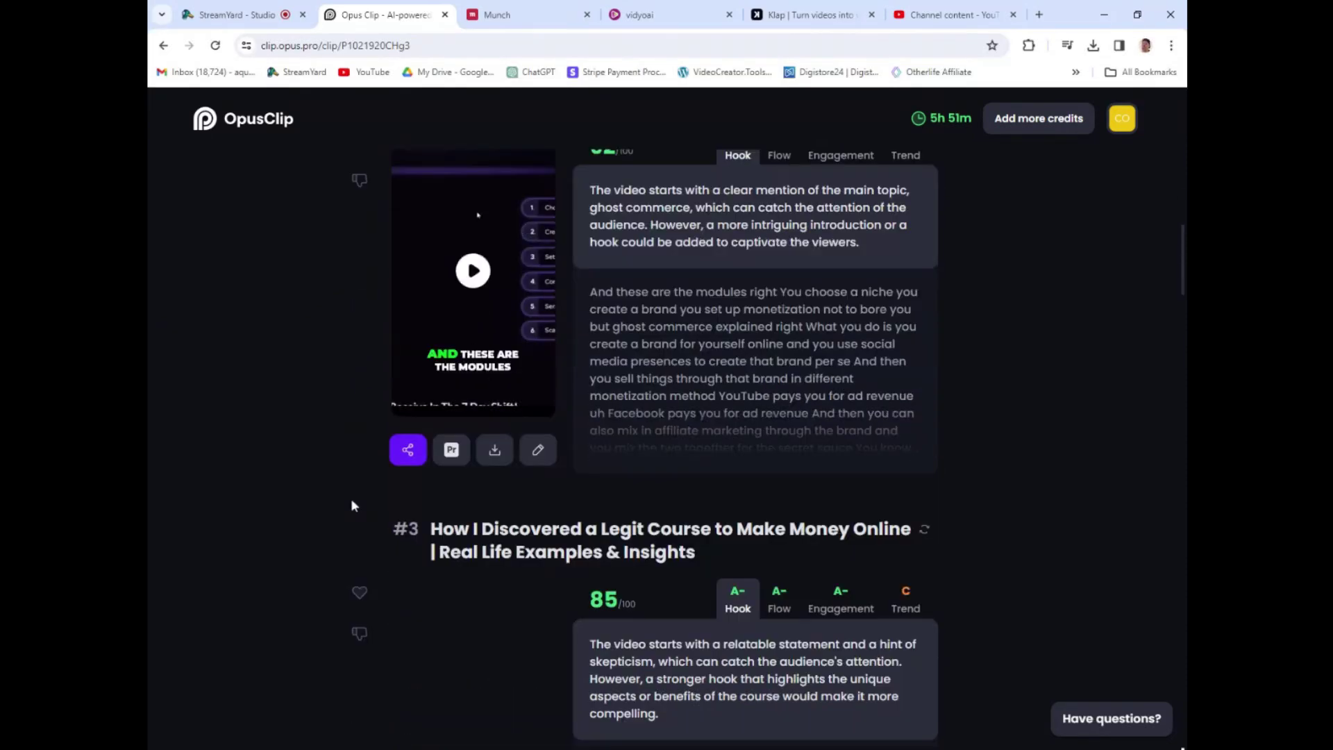
scroll(353, 503, "down", 15)
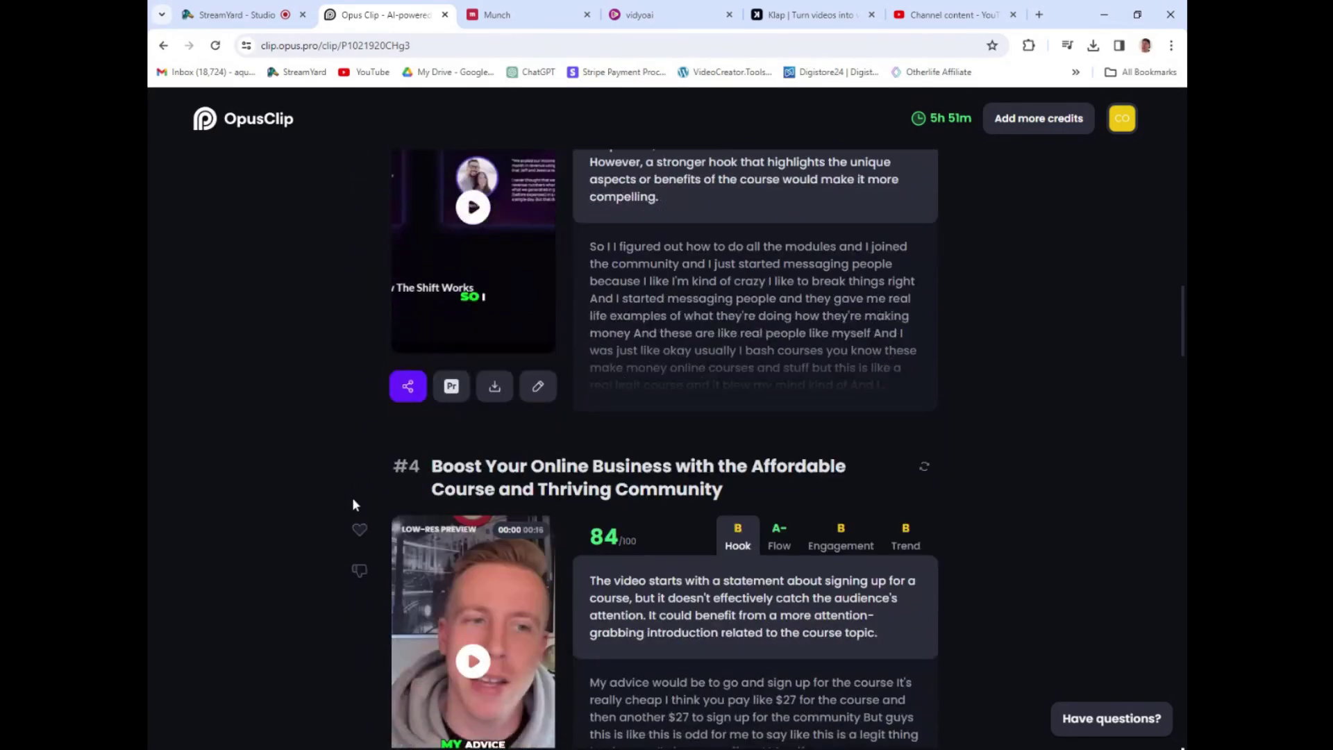
scroll(352, 498, "down", 9)
scroll(352, 493, "up", 20)
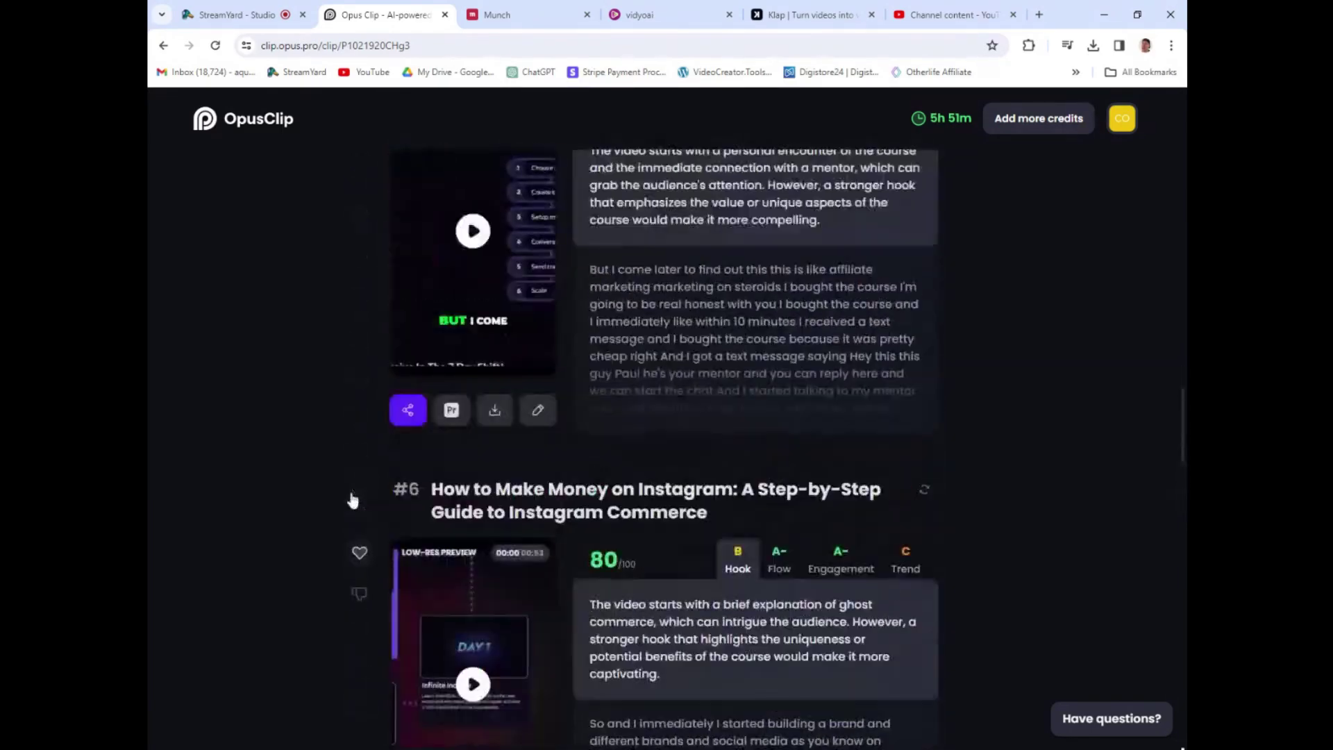
scroll(351, 490, "up", 9)
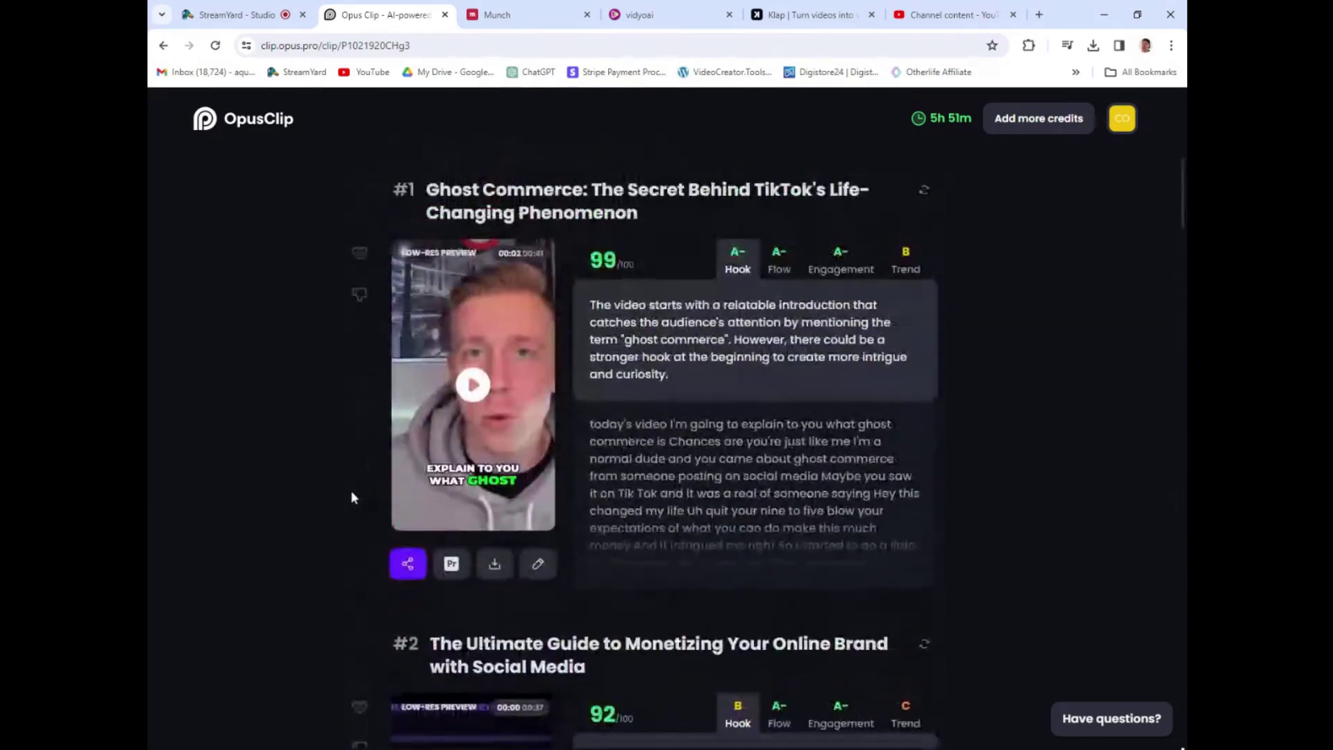
Open clip #1 in the editor and turn on stock B-roll generation under Design.
left_click(541, 575)
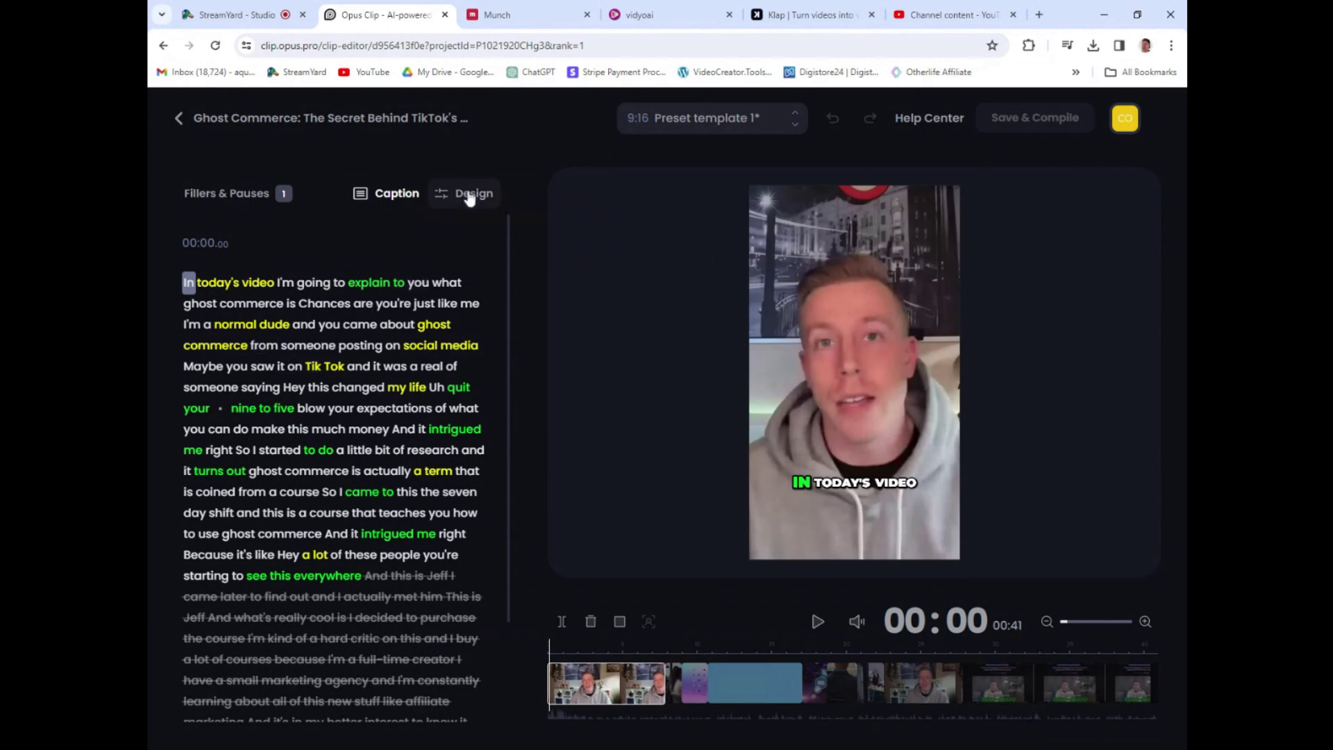
left_click(470, 198)
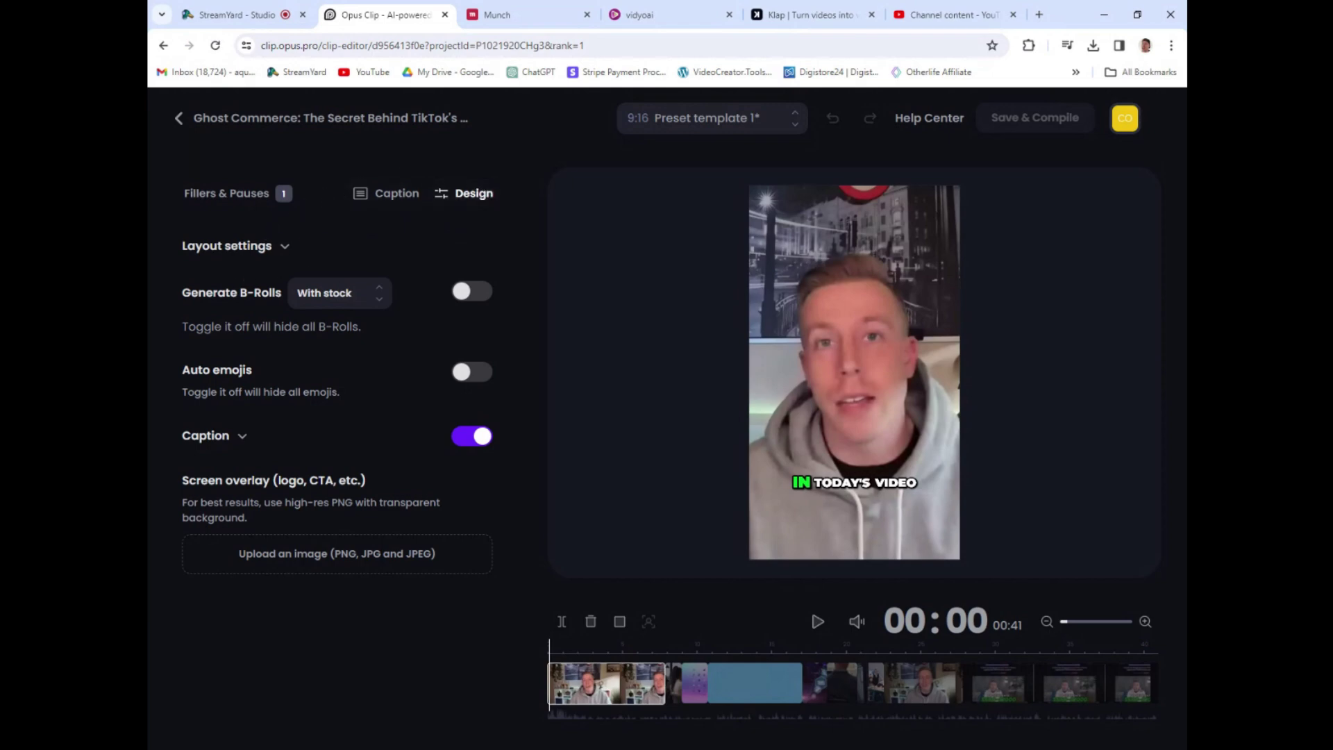
left_click(458, 297)
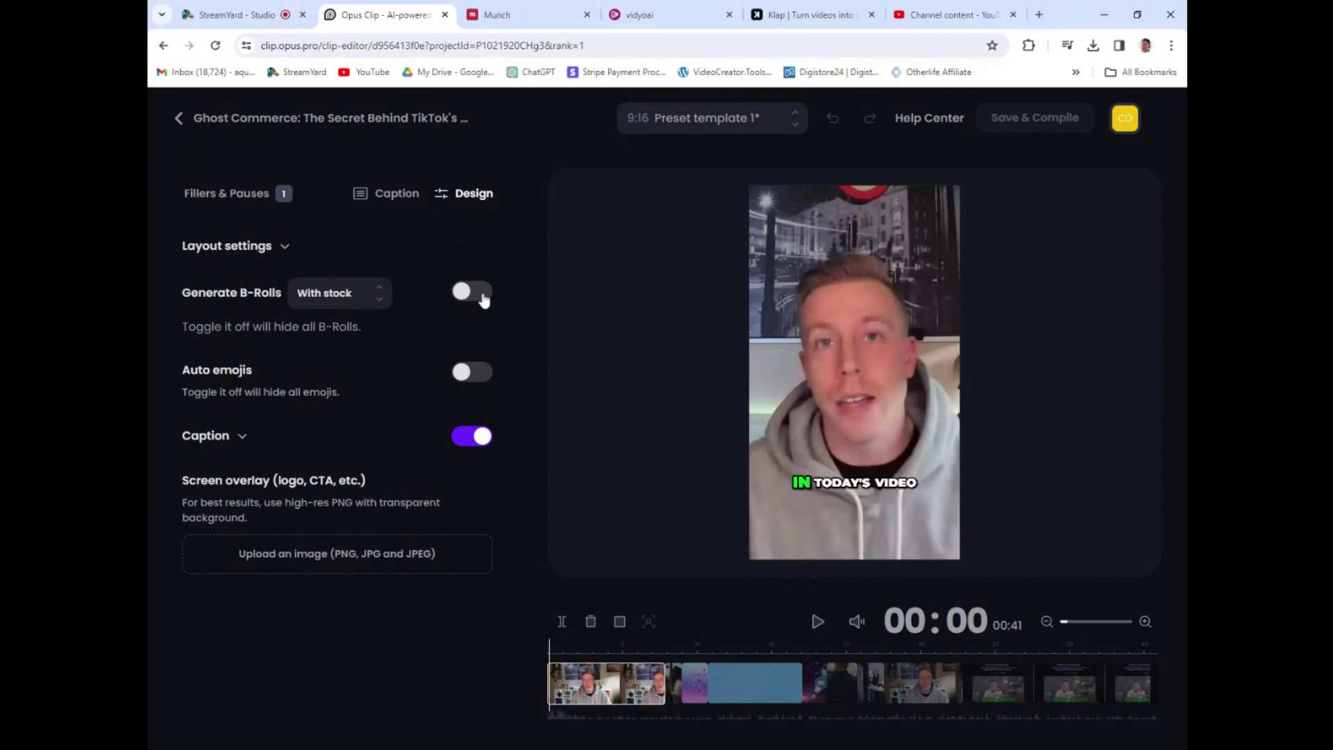
Visit the StreamYard studio while stock B-rolls generate, then return to the finished OpusClip editor.
left_click(243, 13)
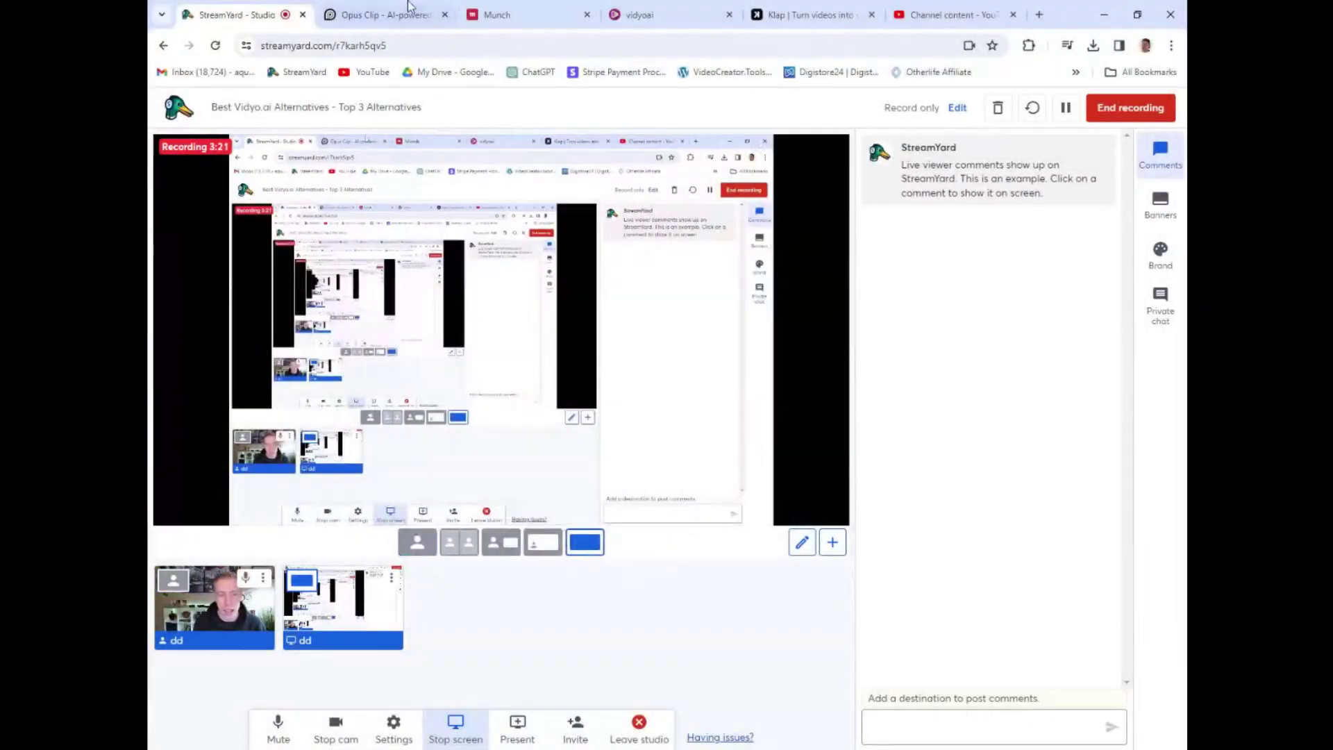
left_click(409, 12)
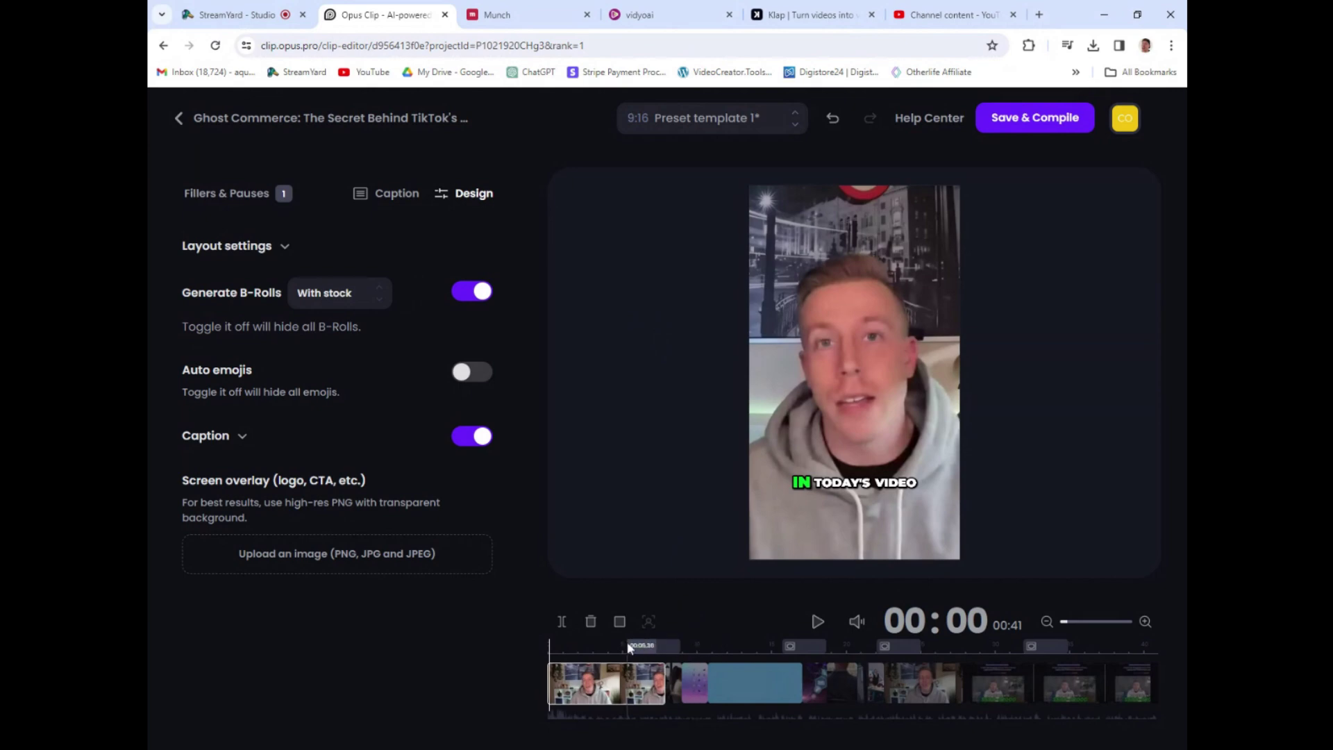
left_click(633, 651)
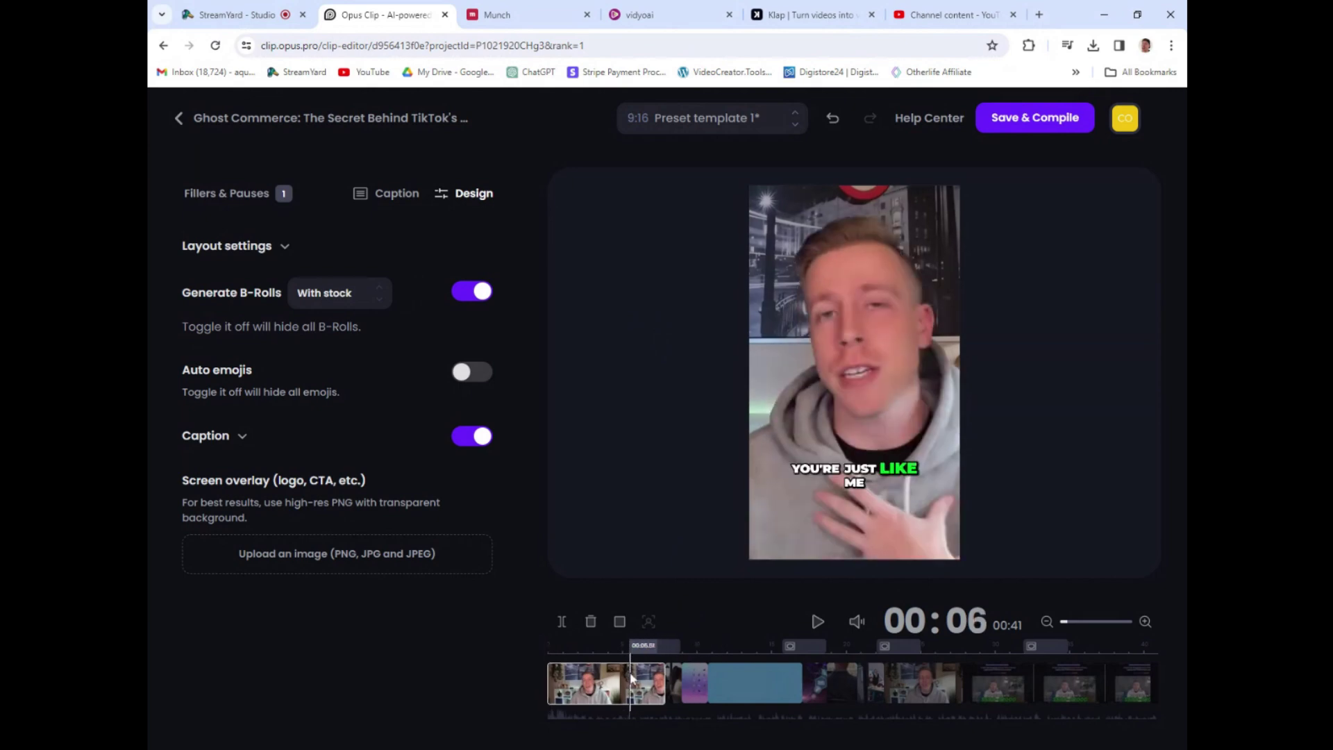
left_click(623, 650)
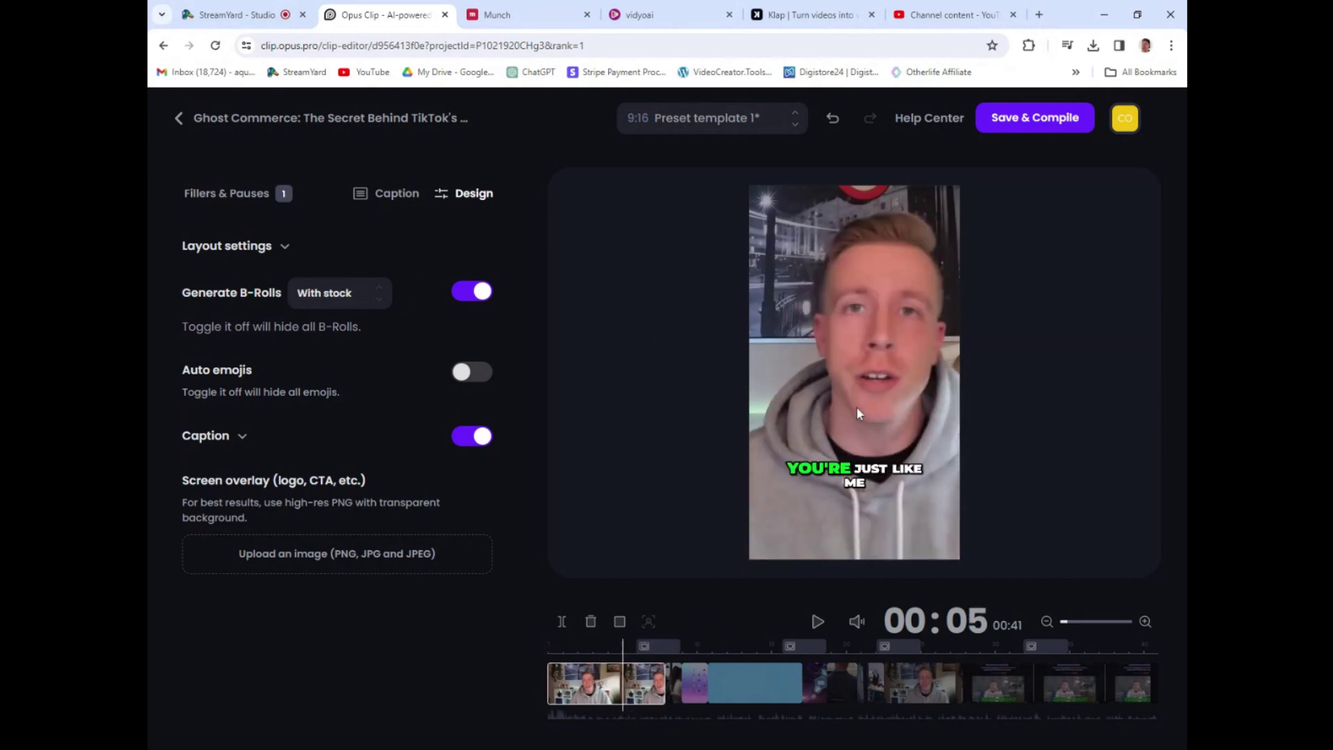
left_click(818, 623)
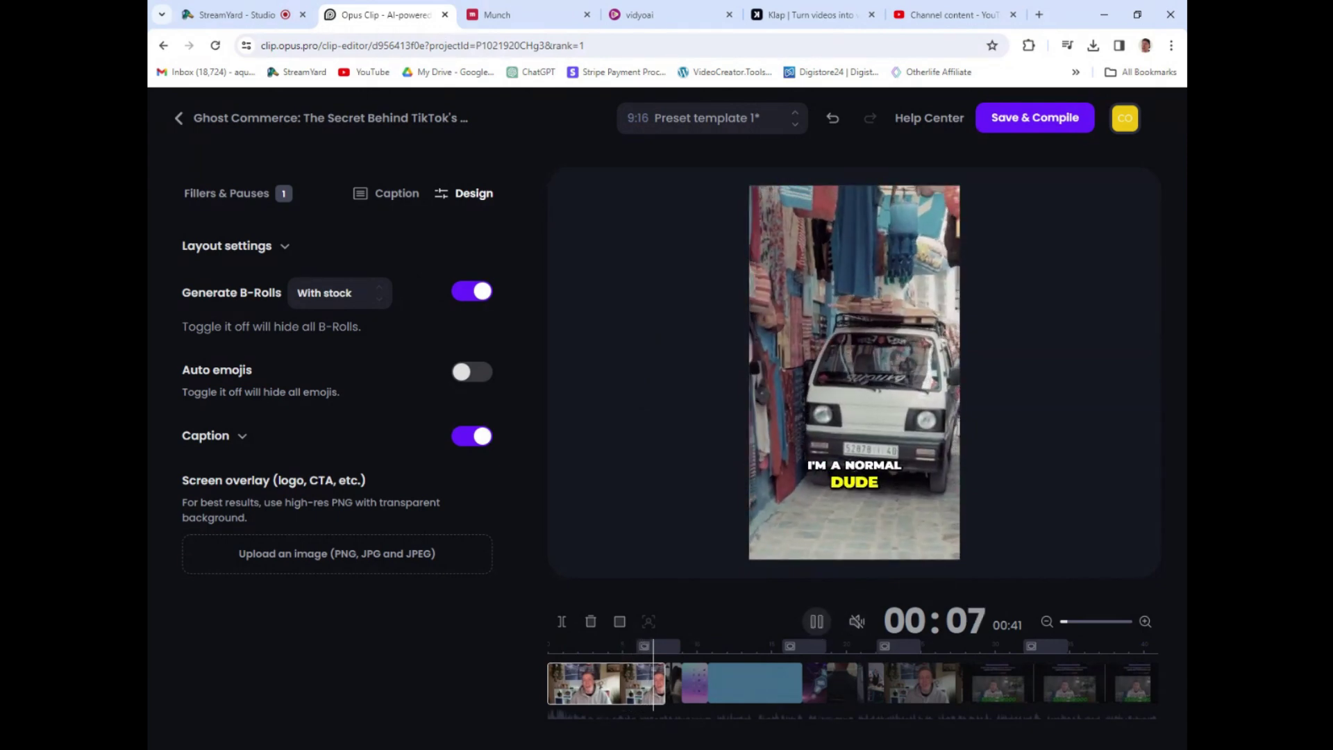
left_click(817, 623)
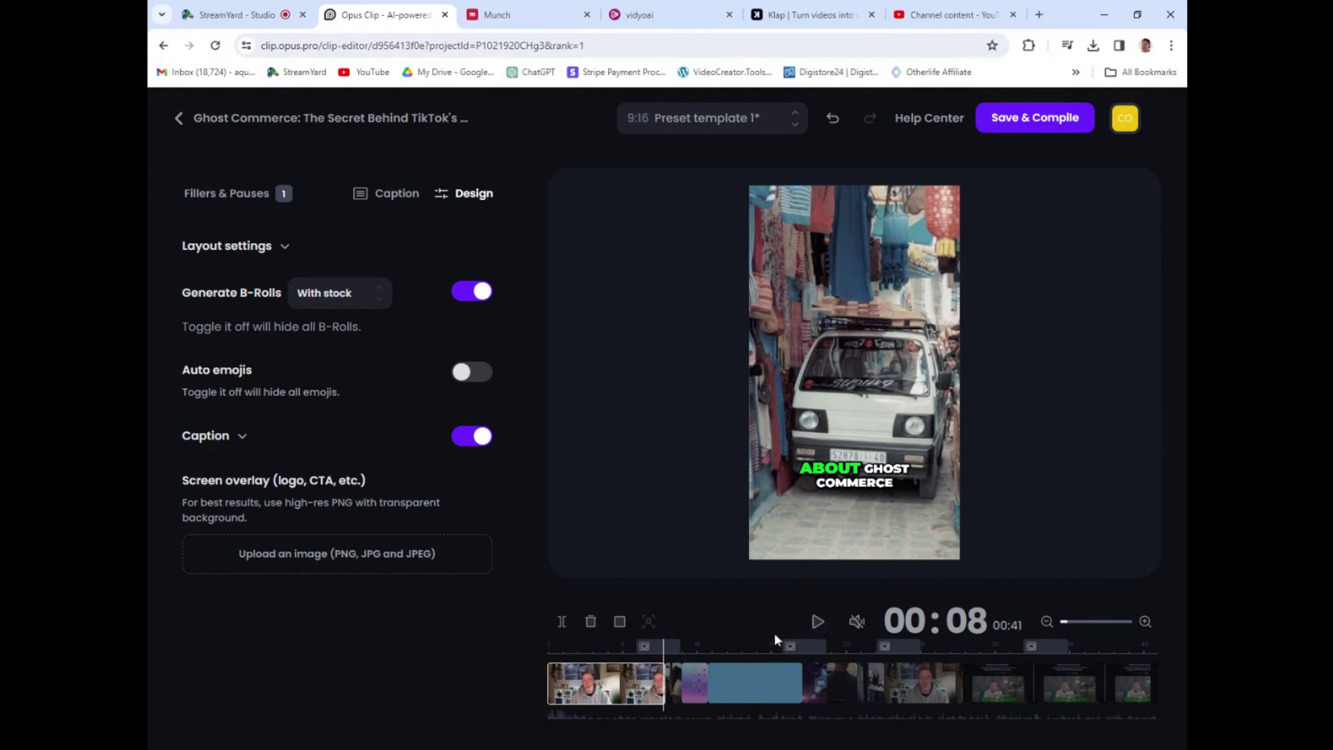
left_click(820, 622)
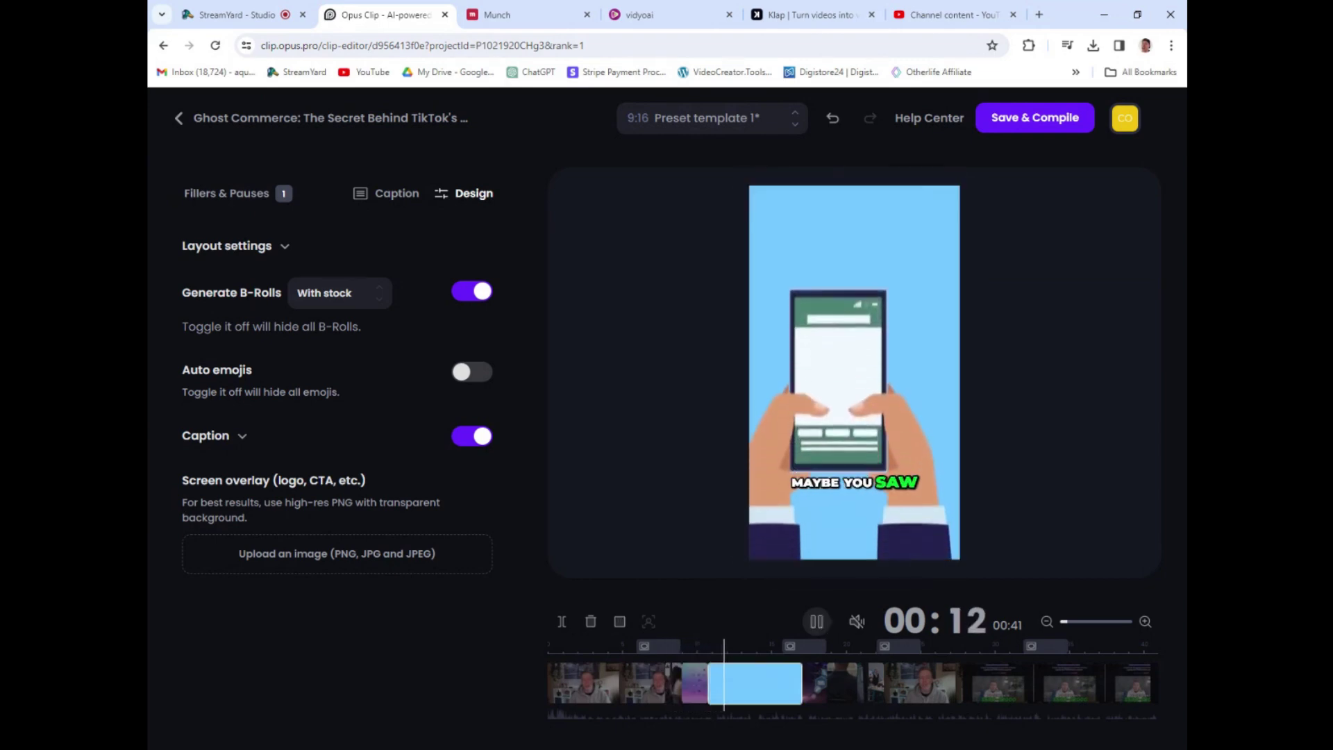
key("space")
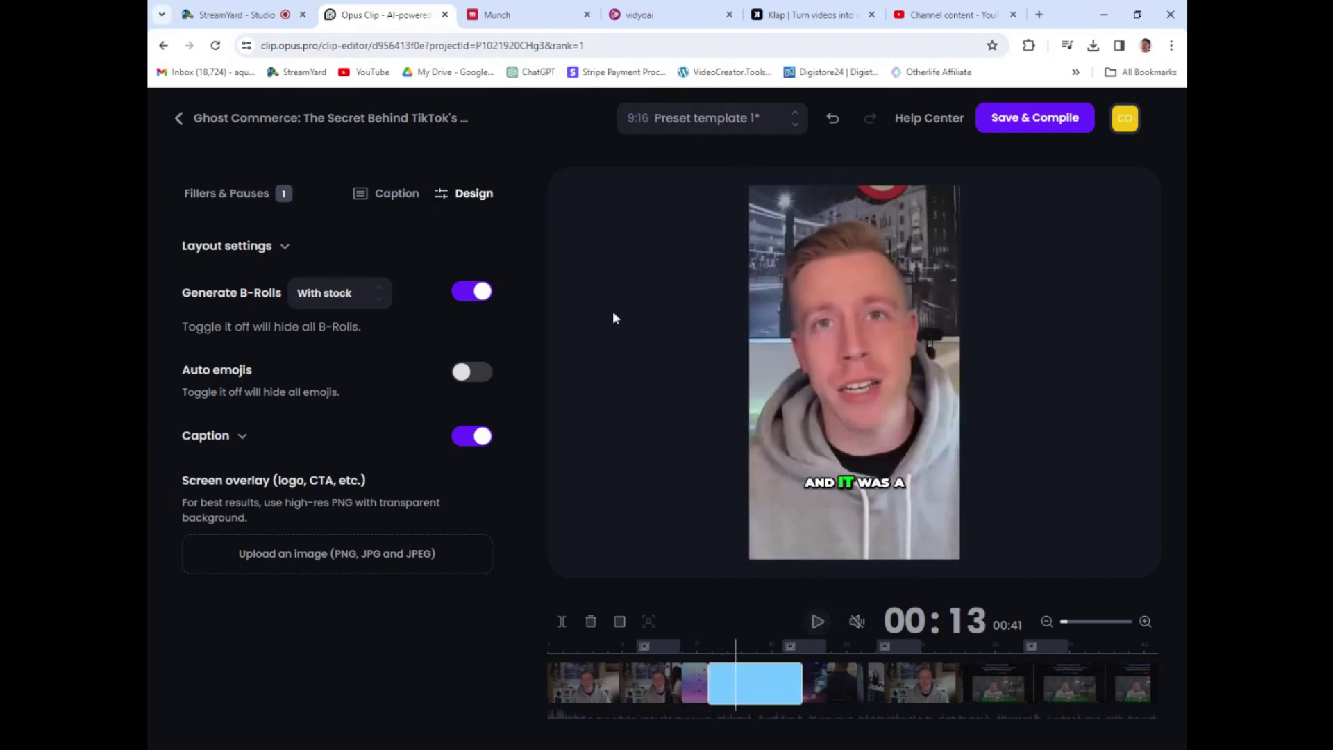
left_click(179, 121)
Leave the editor without saving and scroll the clip list down to #6 at 80/100.
left_click(724, 136)
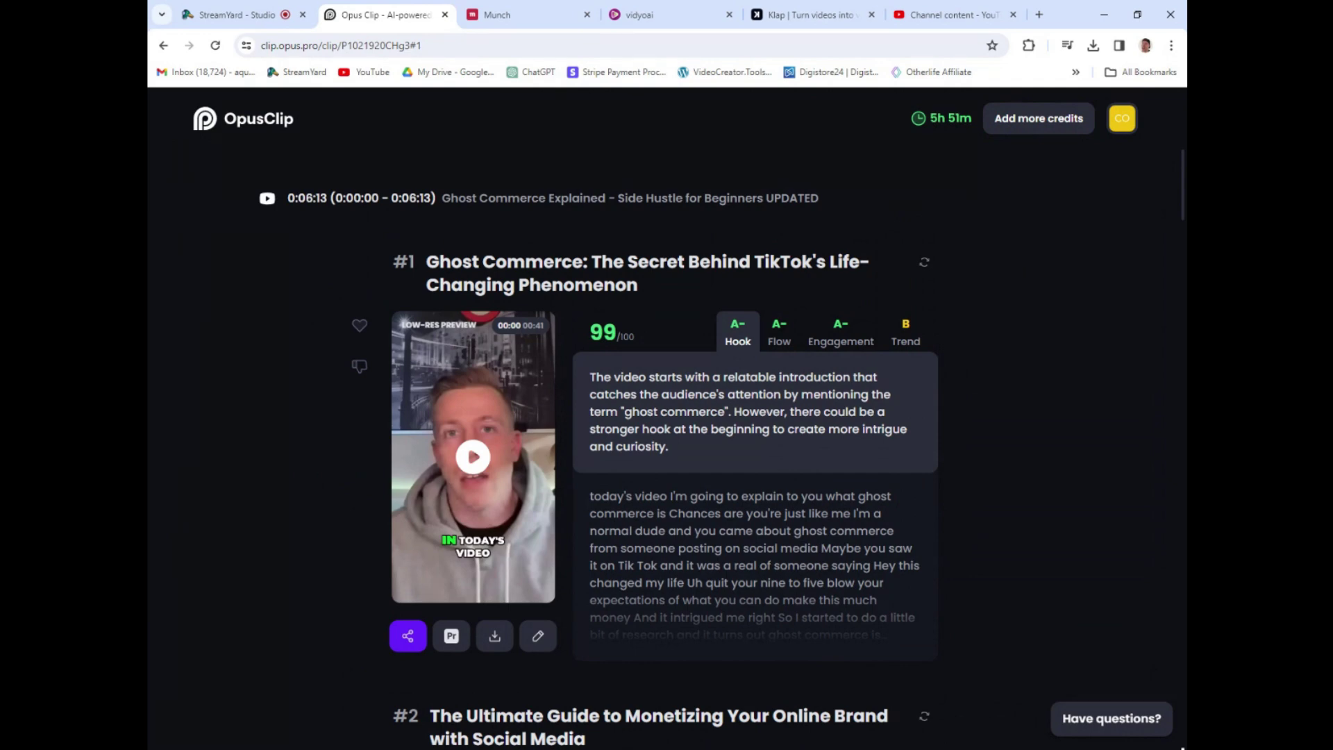
scroll(652, 370, "down", 3)
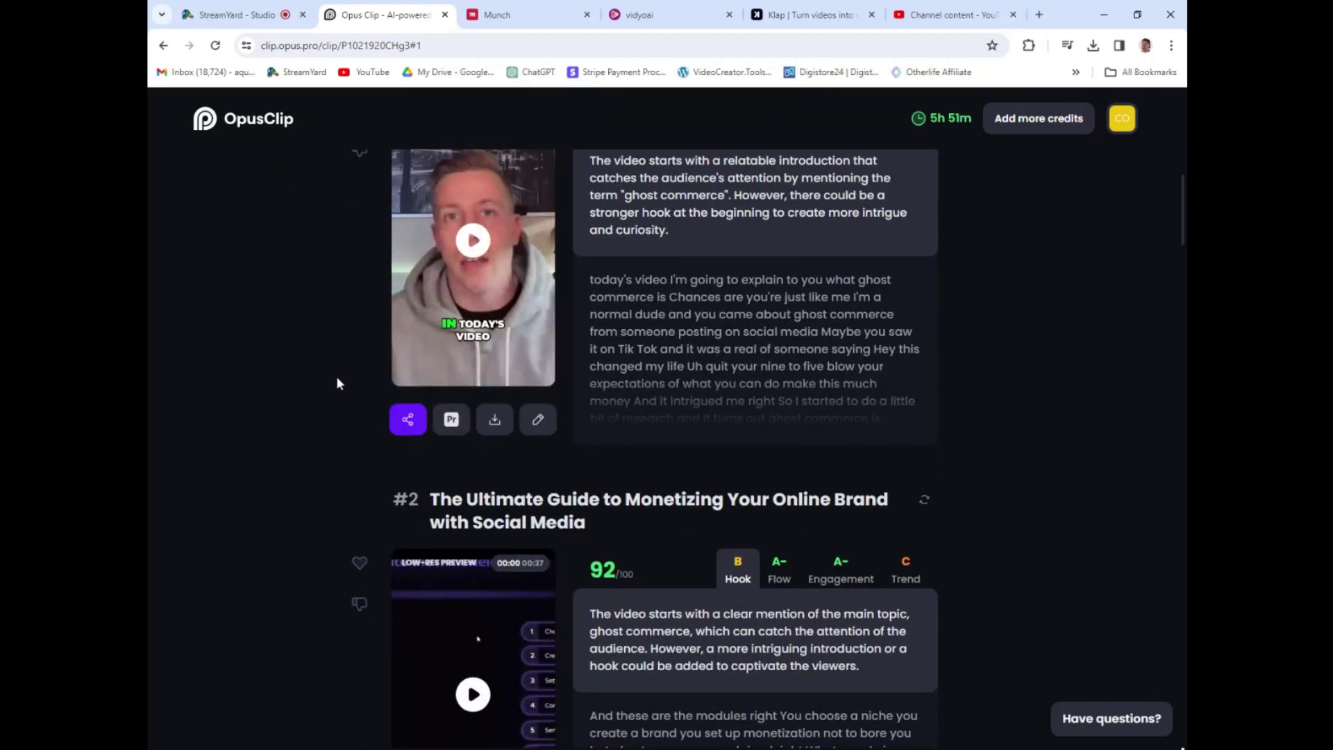
scroll(337, 379, "down", 4)
scroll(340, 382, "down", 7)
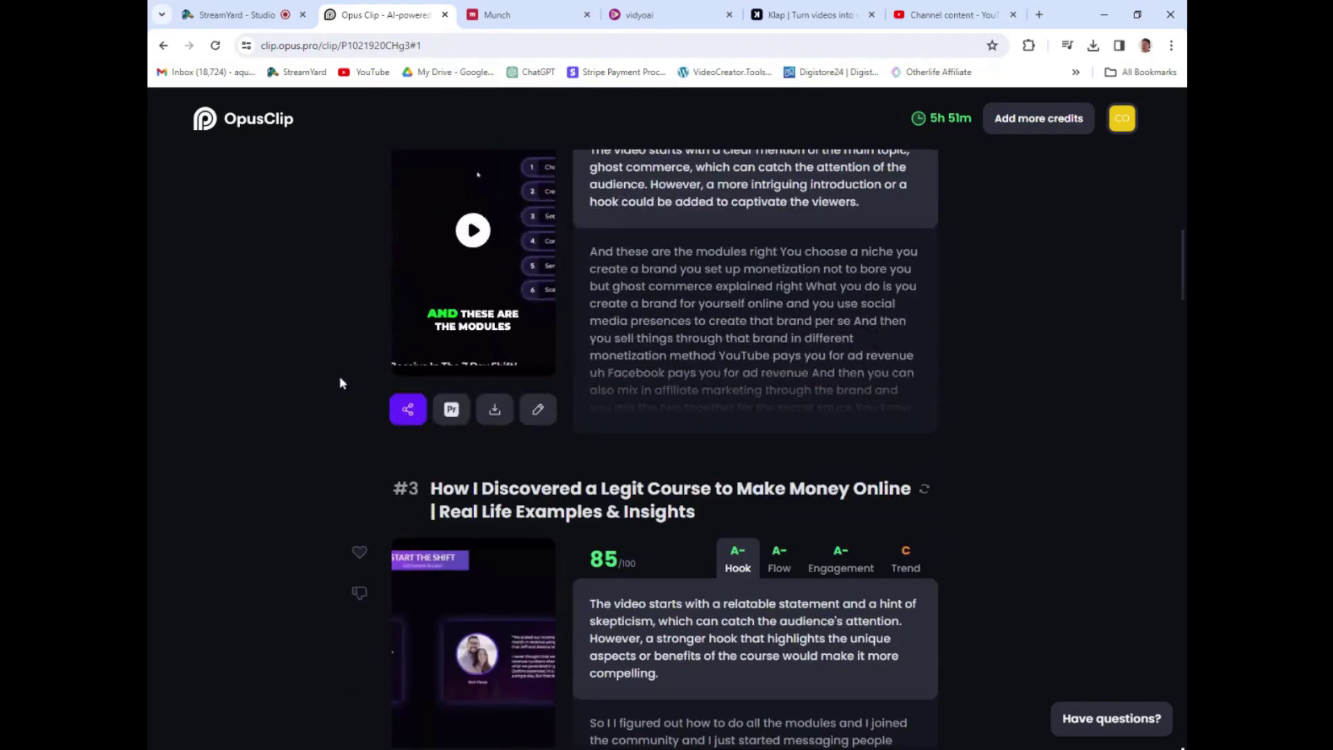
scroll(341, 382, "down", 10)
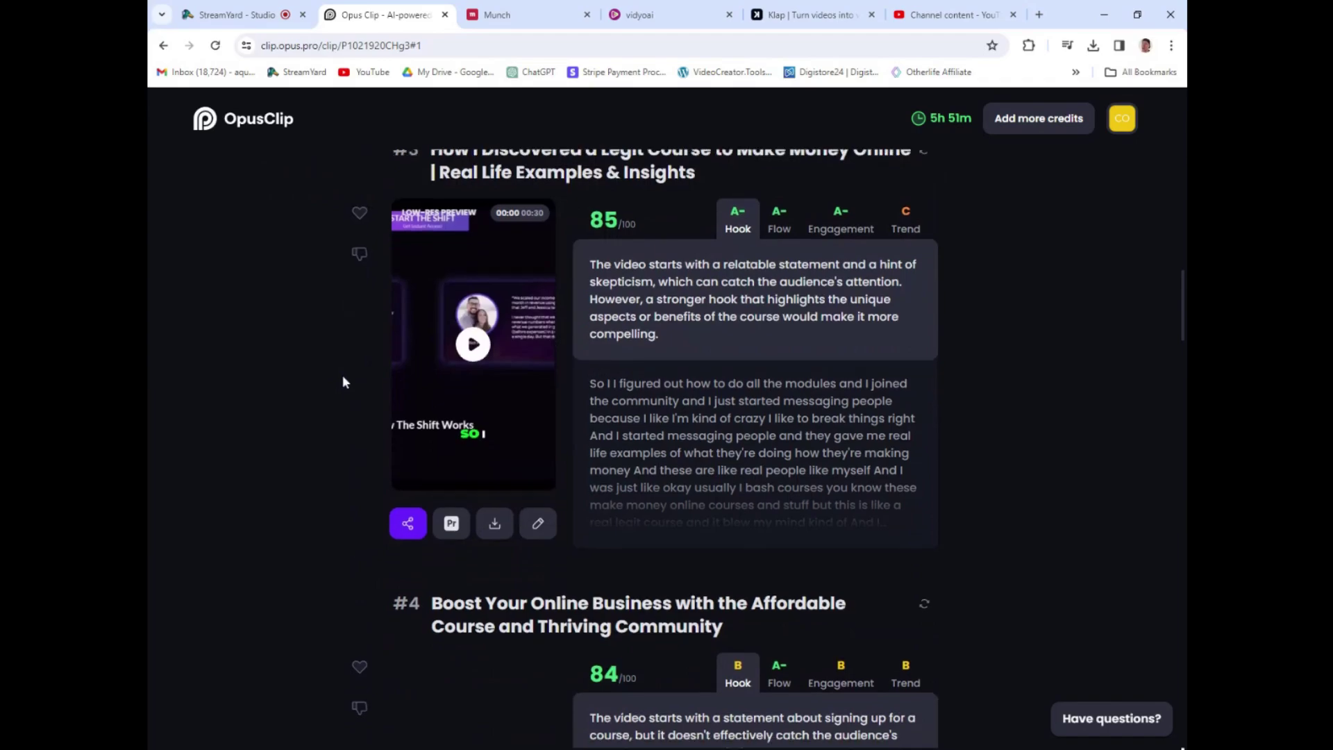
scroll(343, 381, "down", 8)
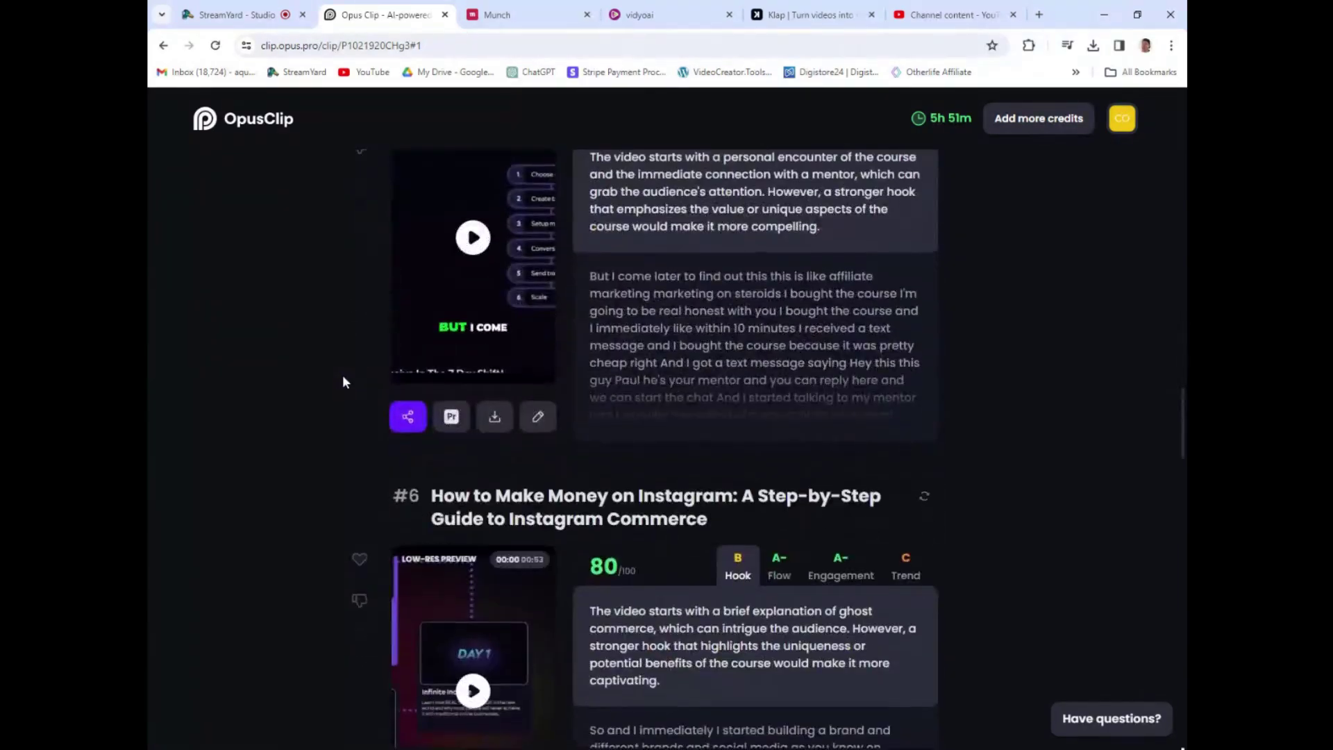
Scroll back up the clip list and switch to the StreamYard studio.
scroll(344, 381, "up", 10)
scroll(334, 302, "up", 20)
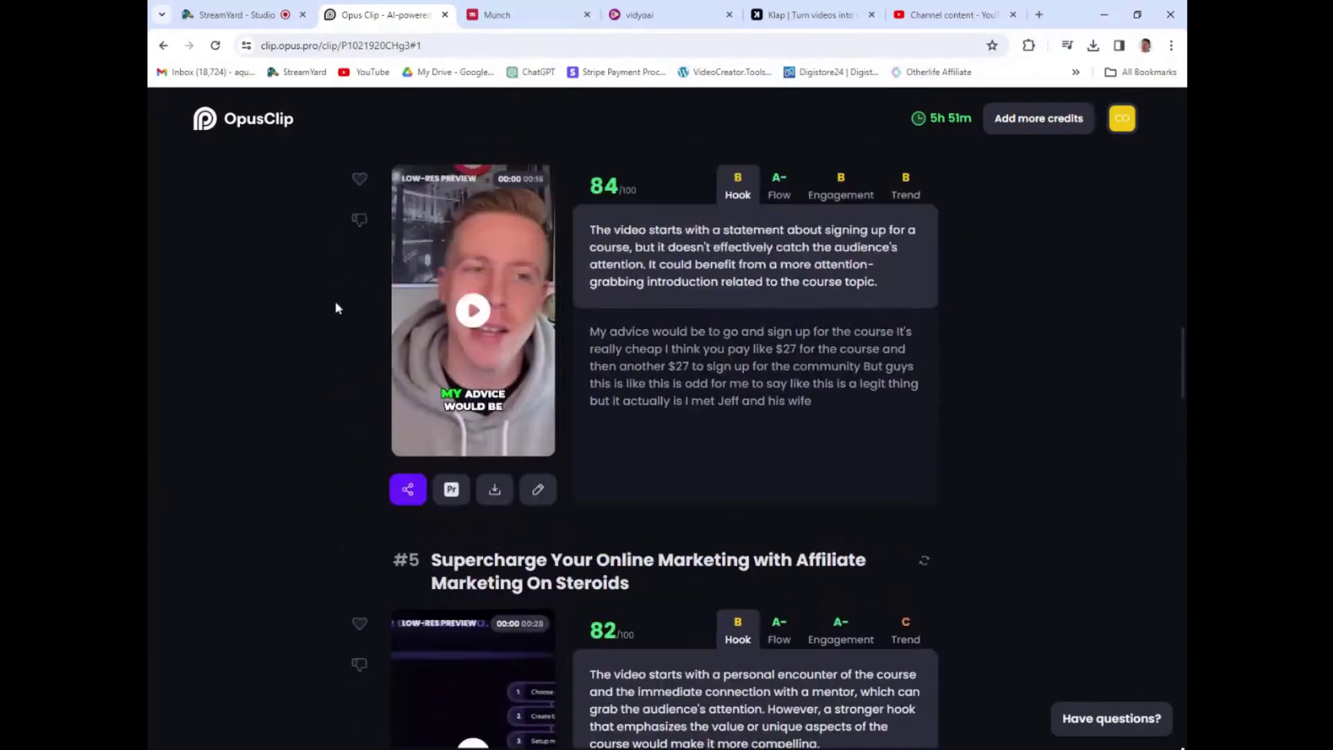
left_click(229, 14)
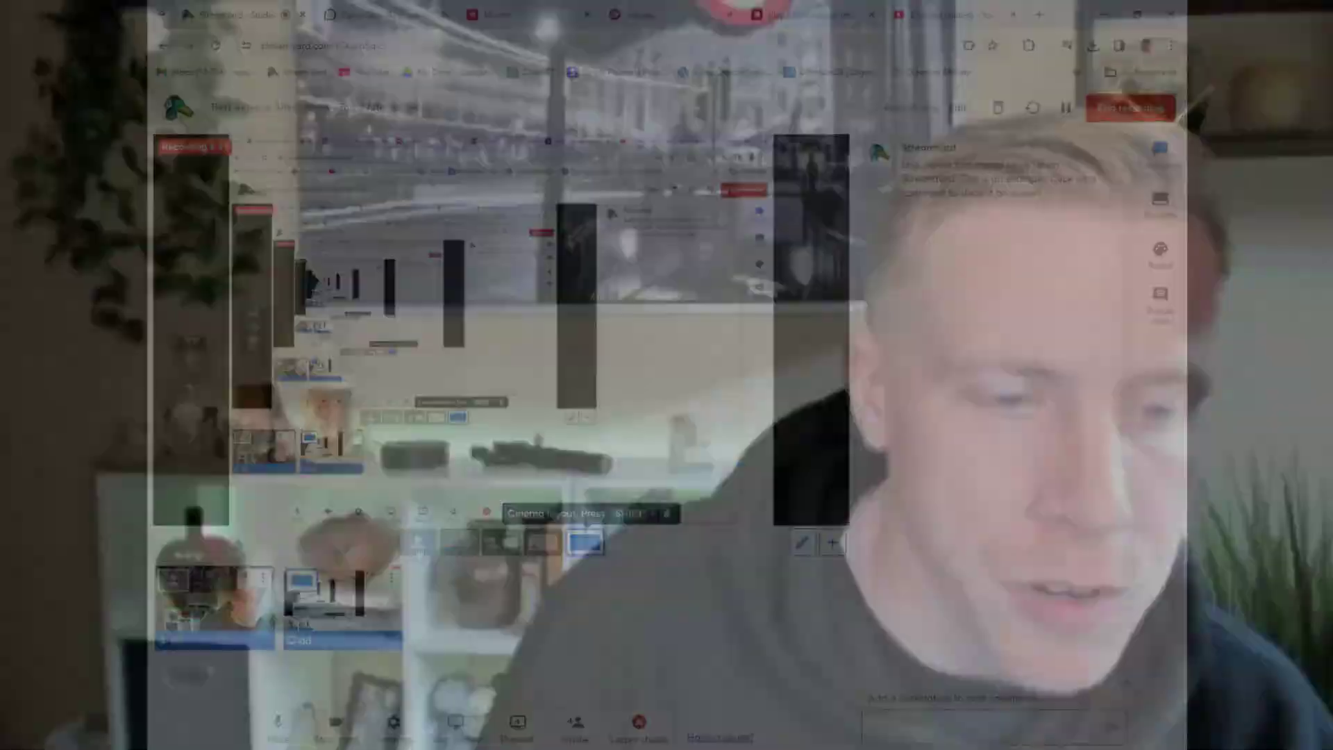